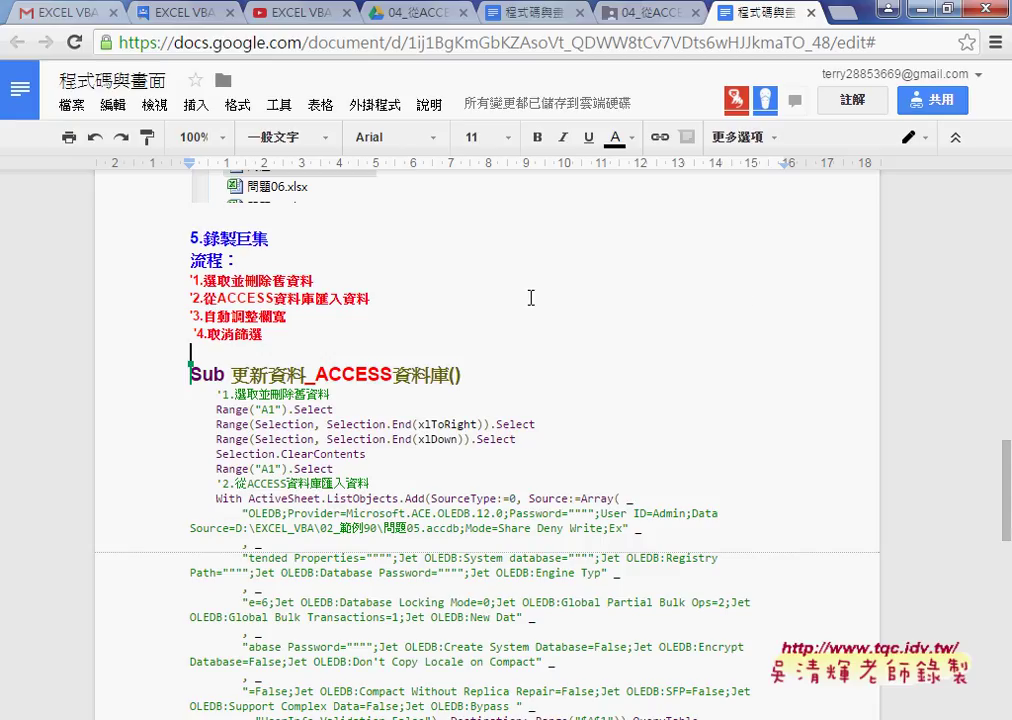
- Go through the 流程 outline steps, then add a blank line after '2.從ACCESS資料庫匯入資料'
{"action": "left_click", "coordinate": [432, 300]}
{"action": "double_click", "coordinate": [226, 245]}
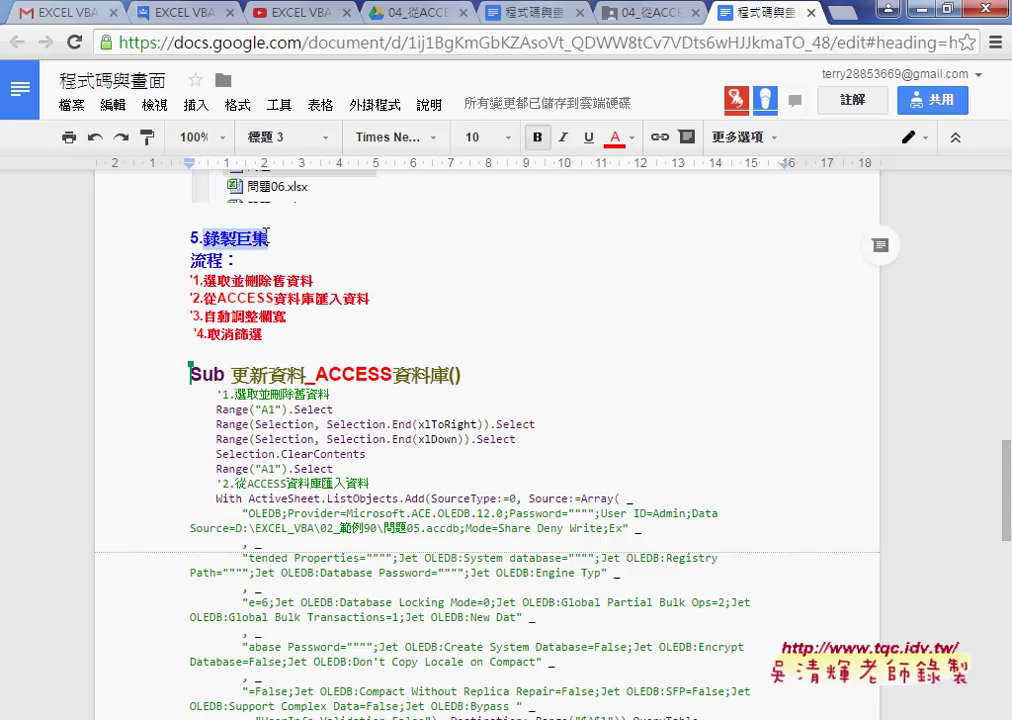
{"action": "left_click", "coordinate": [218, 316]}
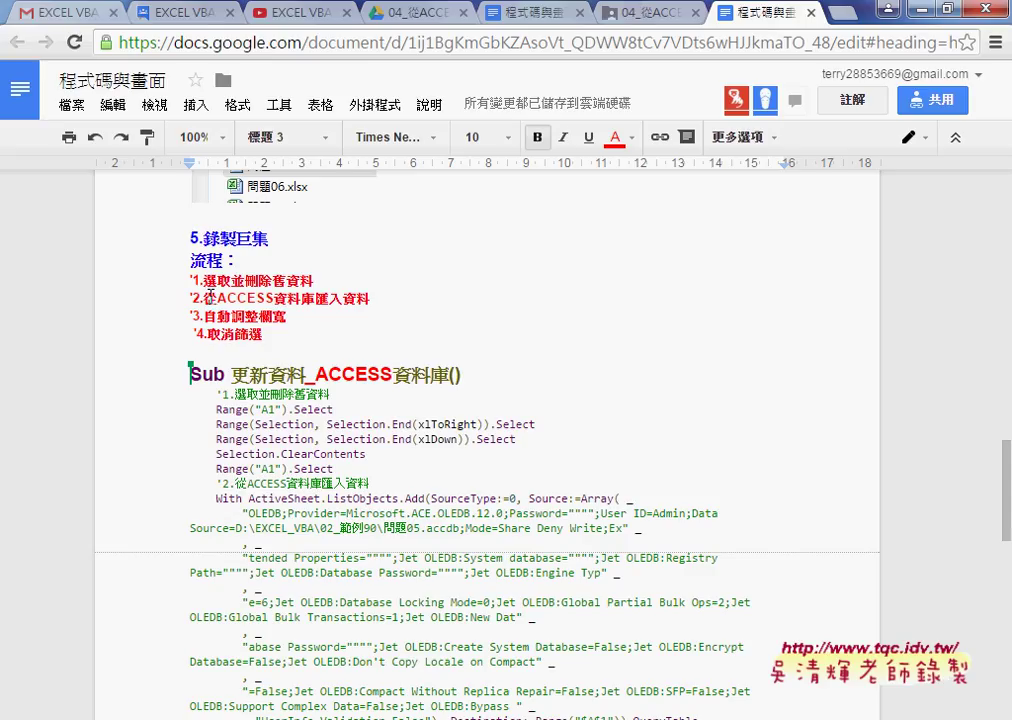
{"action": "left_click_drag", "start_coordinate": [190, 281], "coordinate": [316, 281]}
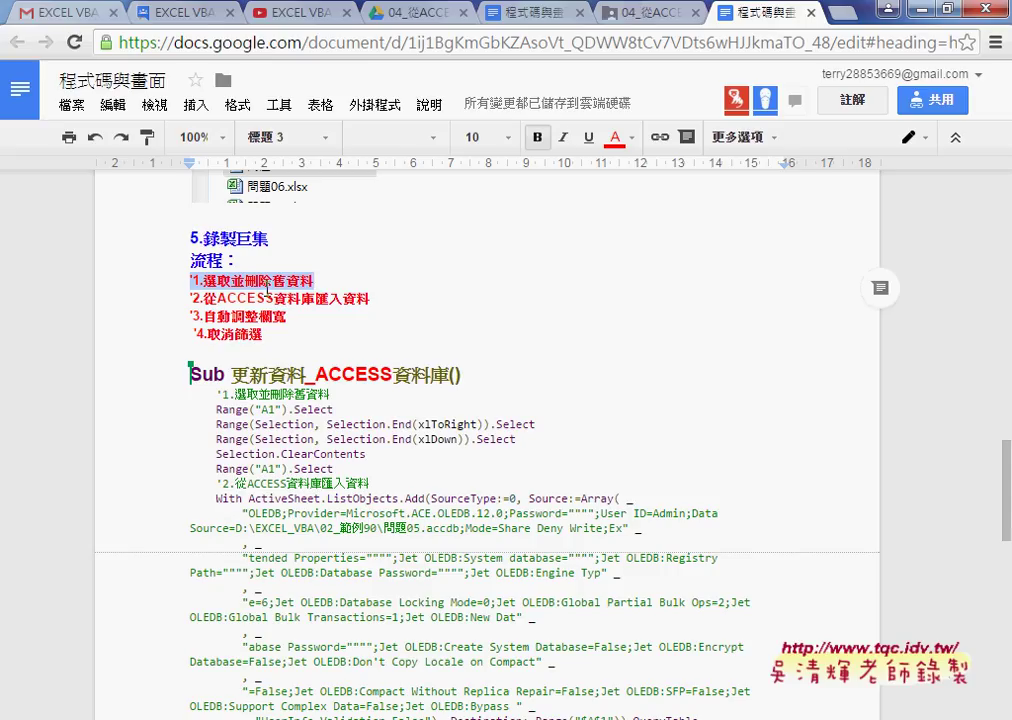
{"action": "left_click", "coordinate": [203, 297]}
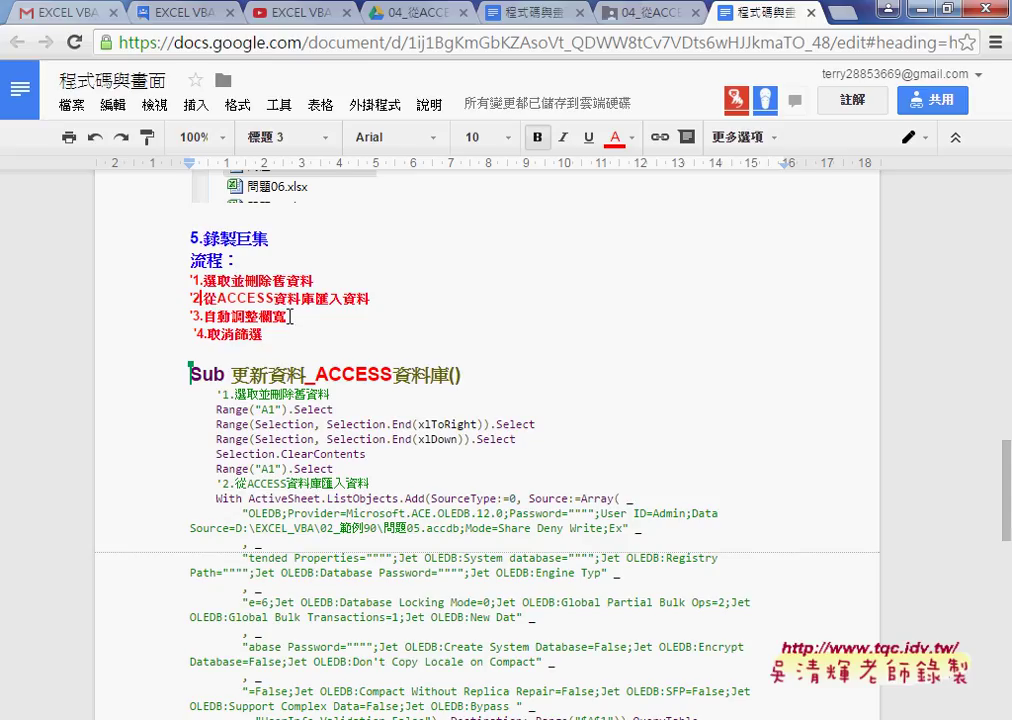
{"action": "left_click_drag", "start_coordinate": [204, 316], "coordinate": [362, 318]}
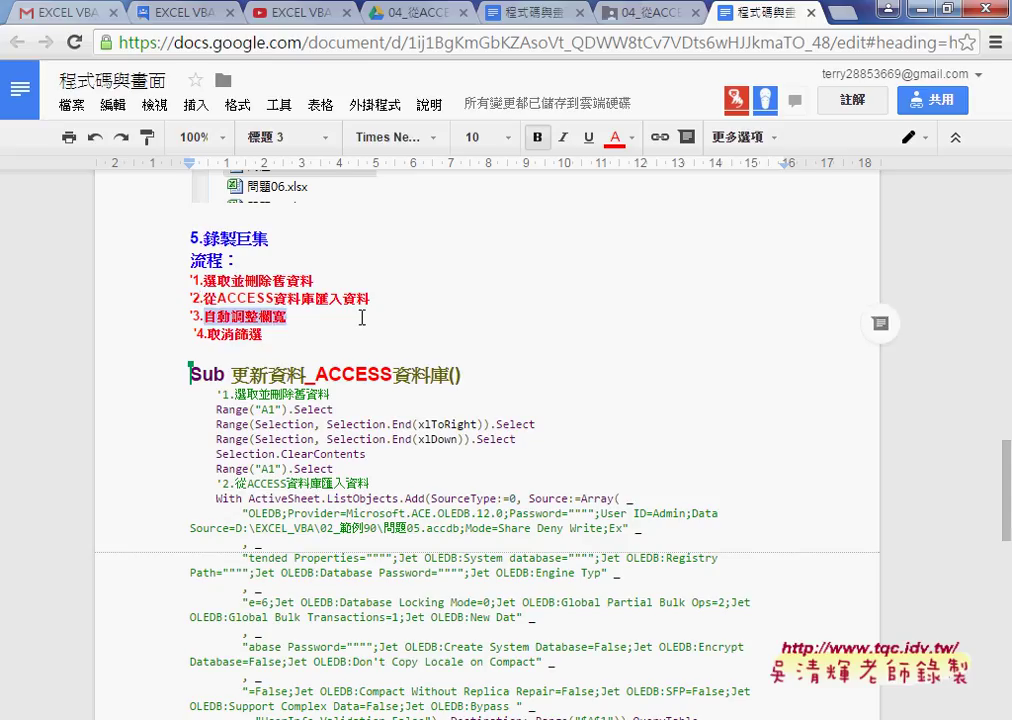
{"action": "left_click_drag", "start_coordinate": [265, 335], "coordinate": [209, 335]}
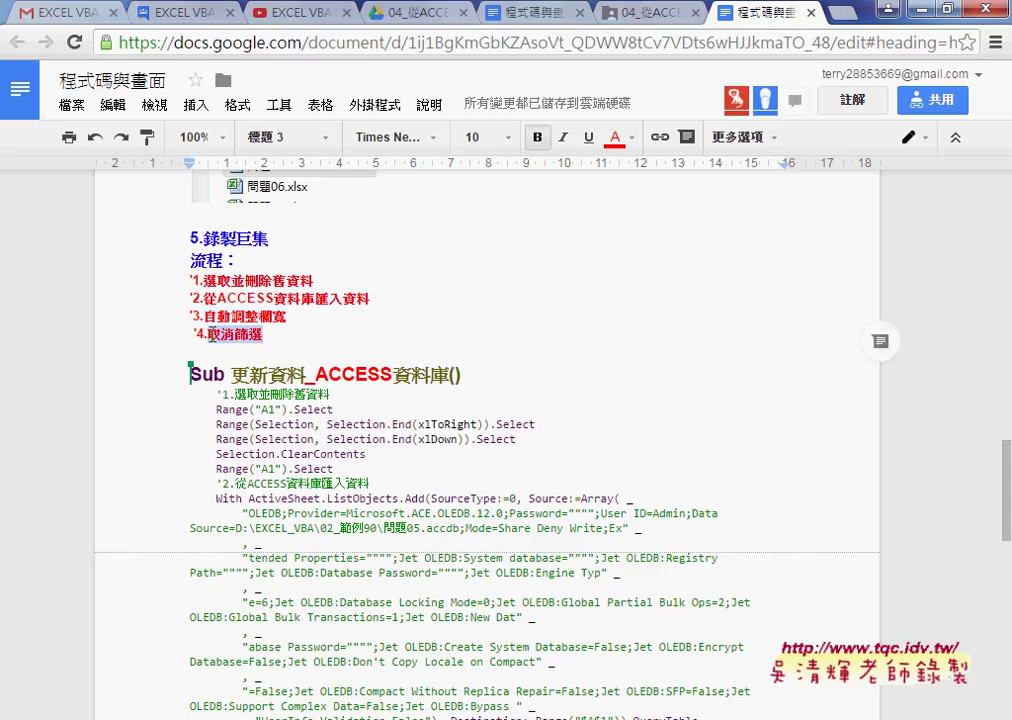
{"action": "left_click", "coordinate": [386, 298]}
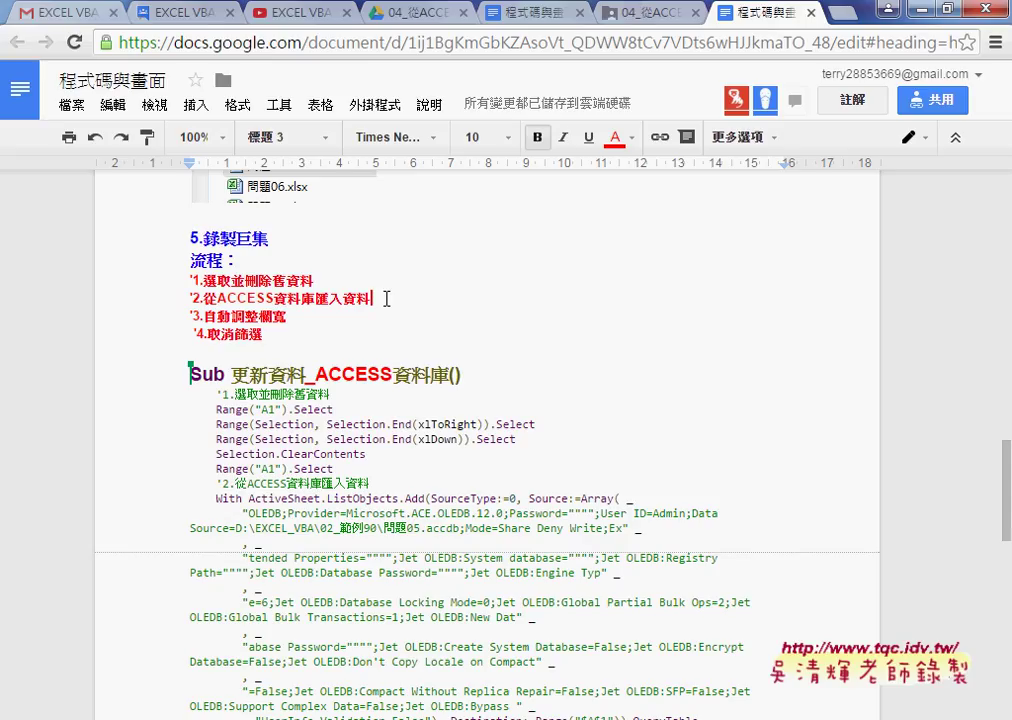
{"action": "key", "text": "Return"}
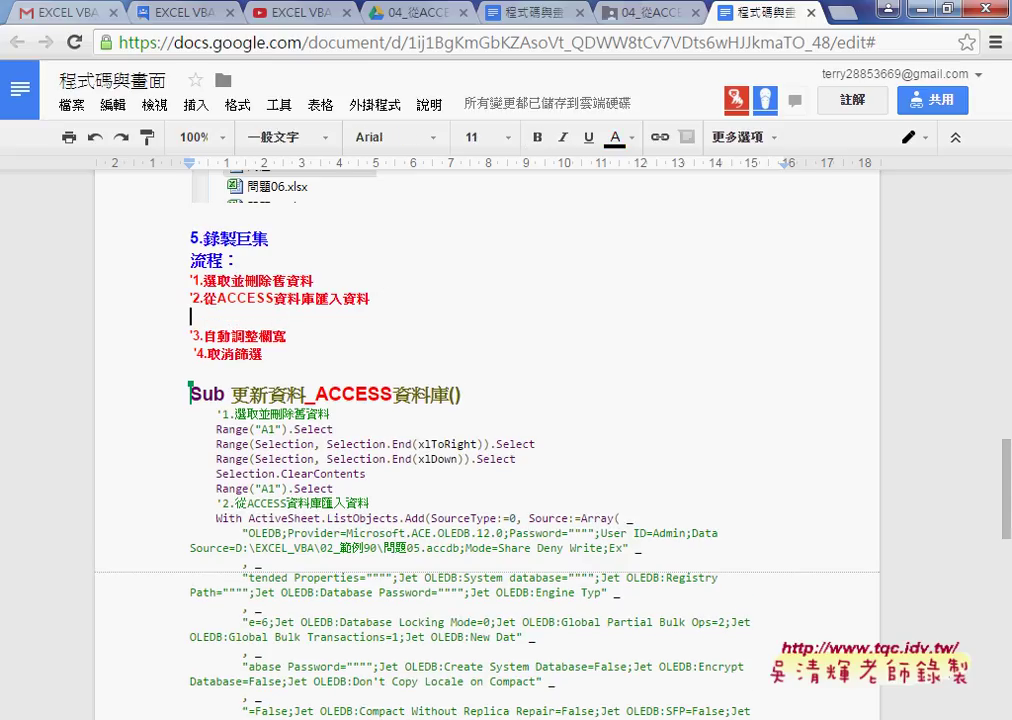
- In 問題05.xlsx, add the blank sheet 工作表3 and start a 從 Access data import
{"action": "mouse_move", "coordinate": [247, 719]}
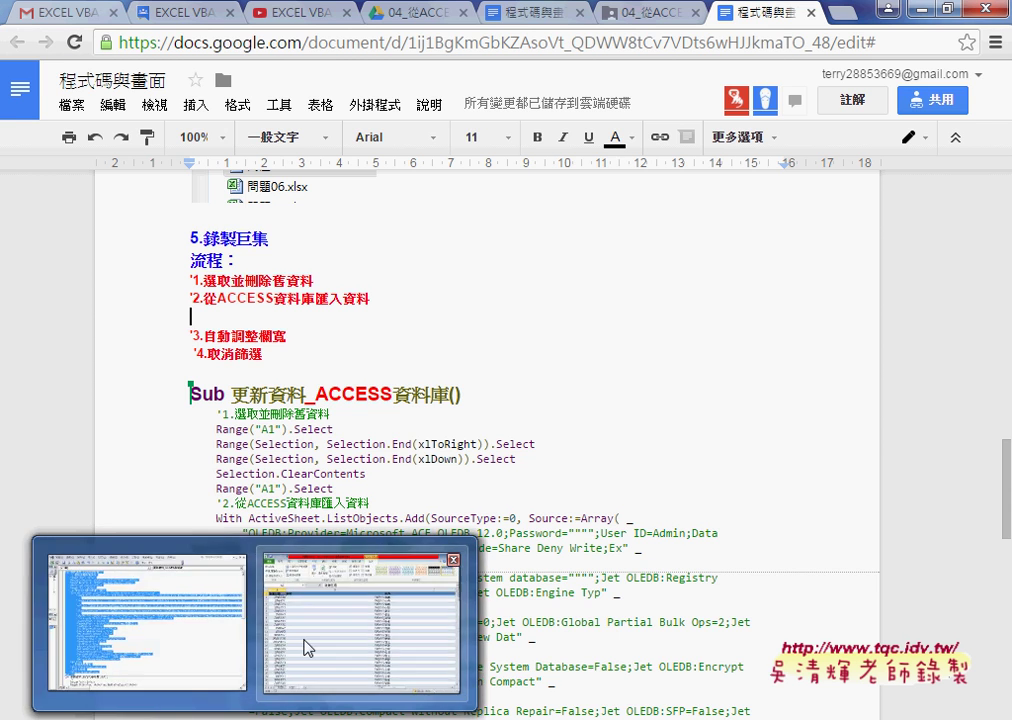
{"action": "left_click", "coordinate": [307, 648]}
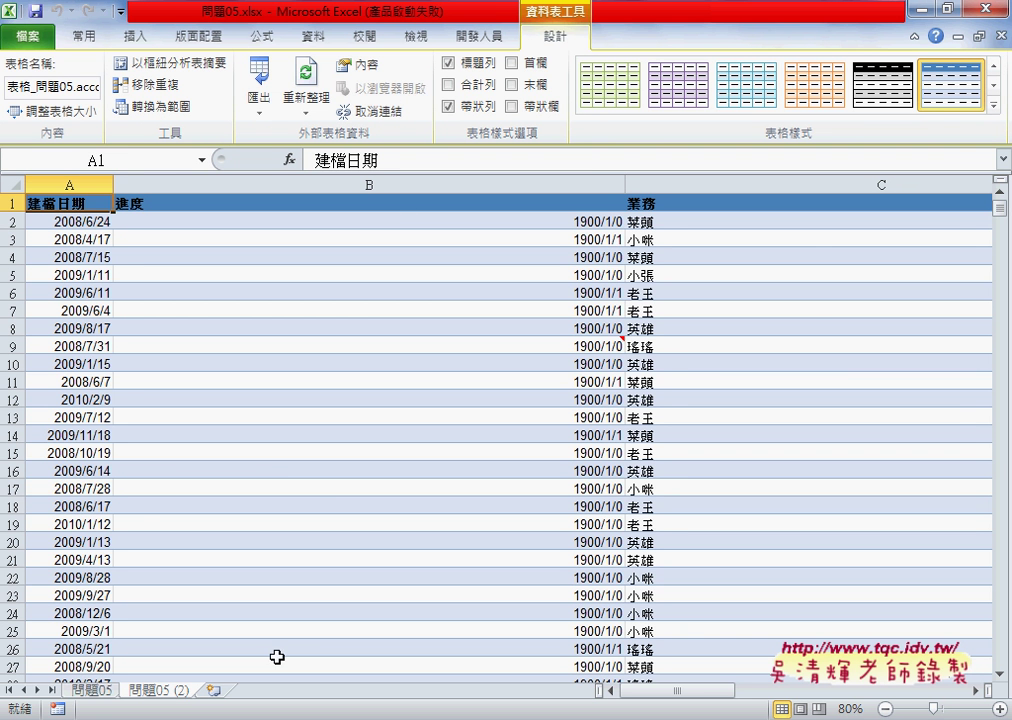
{"action": "left_click", "coordinate": [212, 690]}
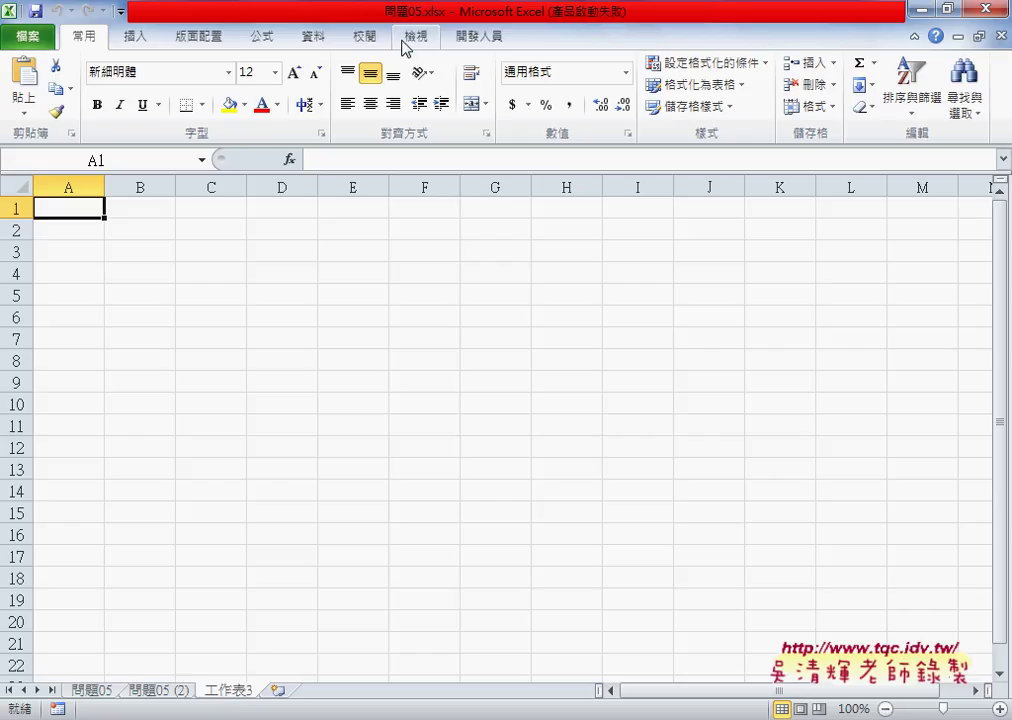
{"action": "left_click", "coordinate": [316, 40]}
{"action": "left_click", "coordinate": [40, 65]}
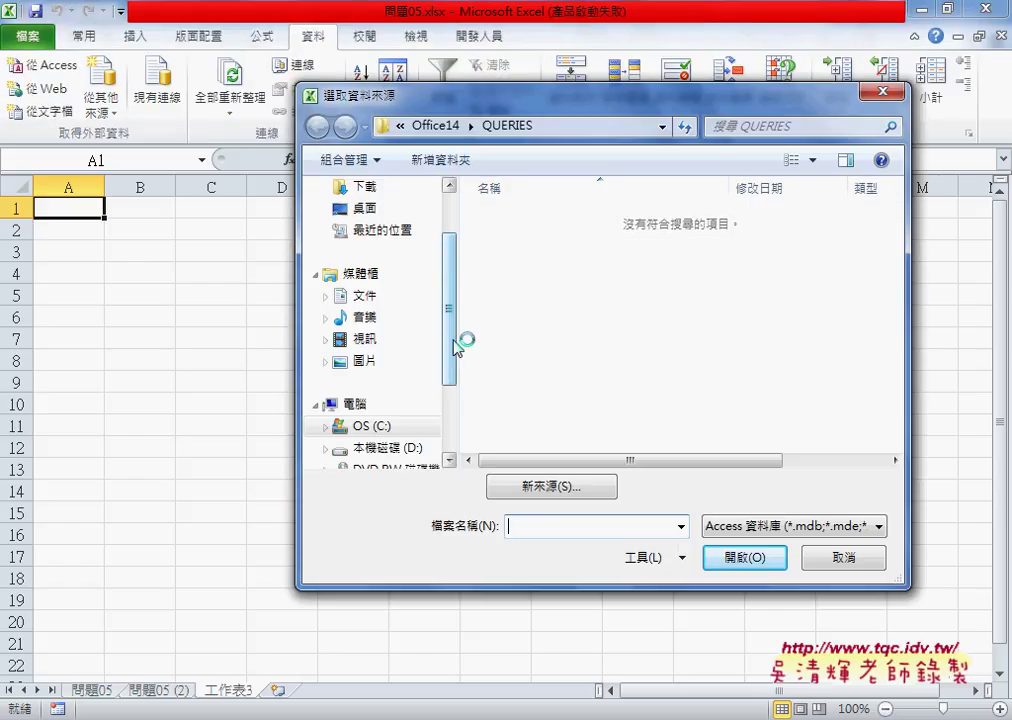
- Choose 問題05.accdb in D:\EXCEL_VBA\02_範例90 as the Access data source
{"action": "left_click_drag", "start_coordinate": [450, 343], "coordinate": [423, 403]}
{"action": "left_click", "coordinate": [410, 340]}
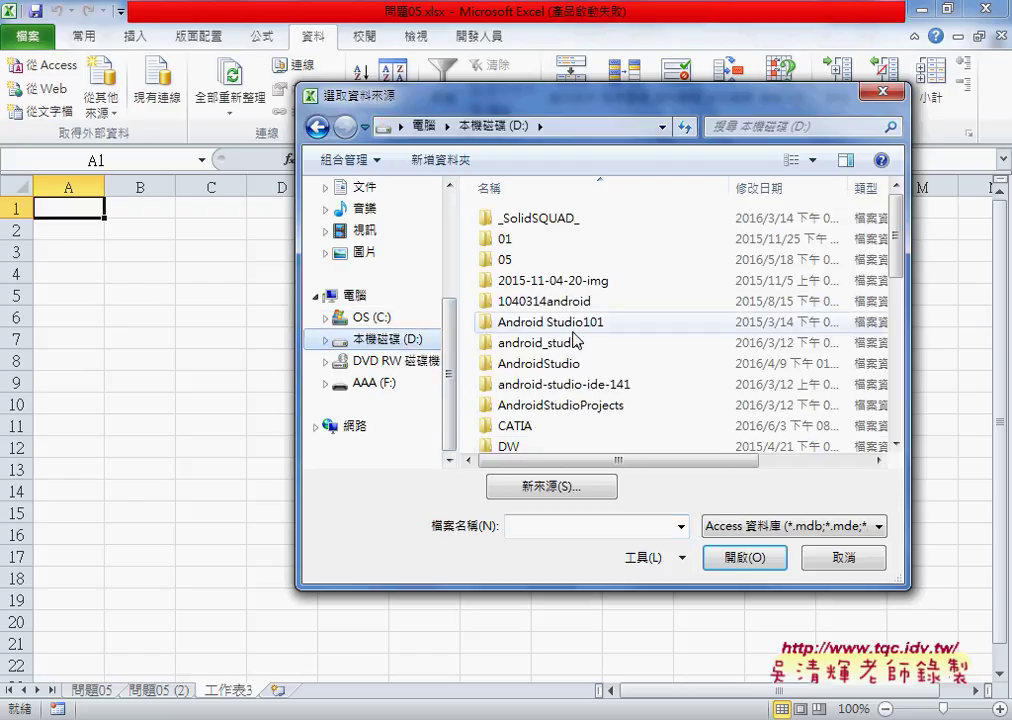
{"action": "left_click_drag", "start_coordinate": [897, 235], "coordinate": [897, 284]}
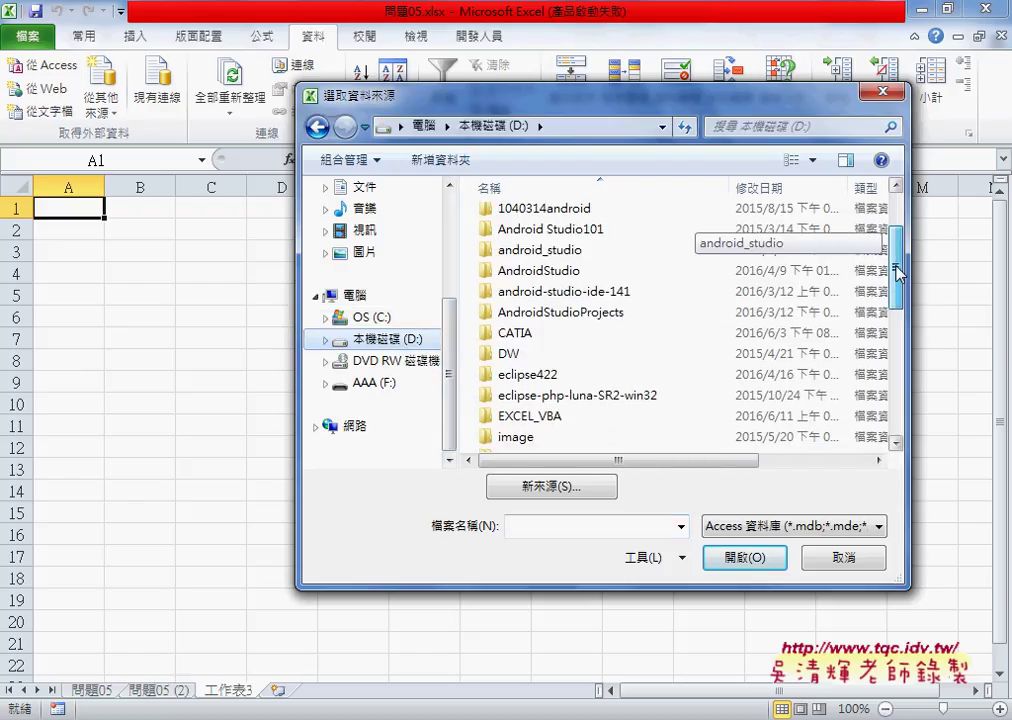
{"action": "double_click", "coordinate": [552, 380]}
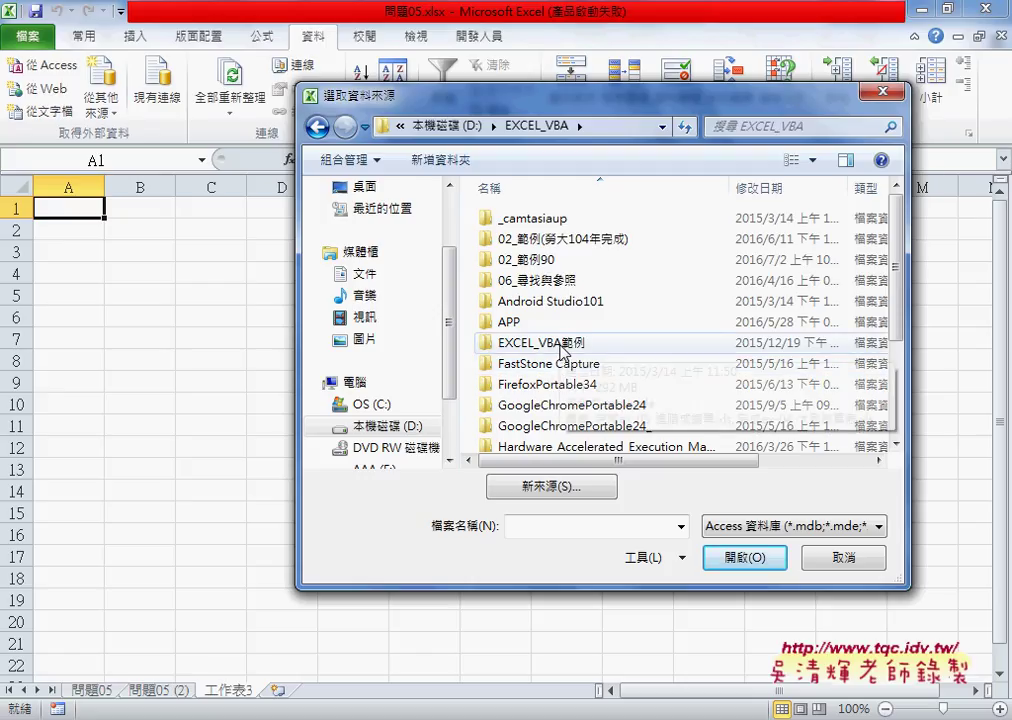
{"action": "double_click", "coordinate": [553, 260]}
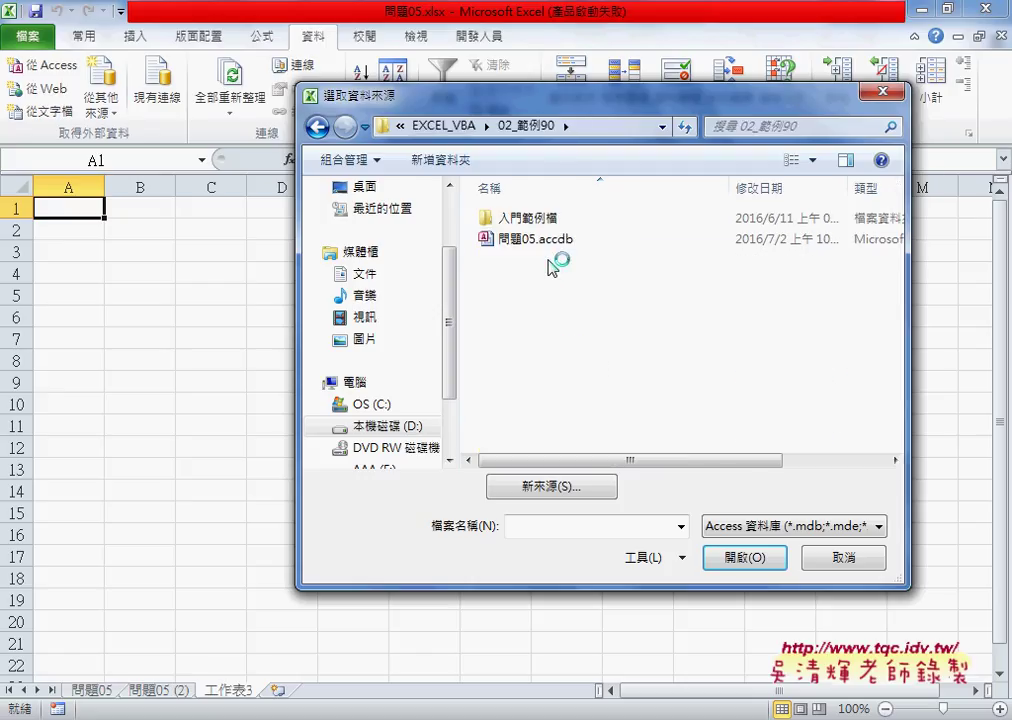
{"action": "left_click", "coordinate": [545, 245]}
{"action": "left_click", "coordinate": [744, 557]}
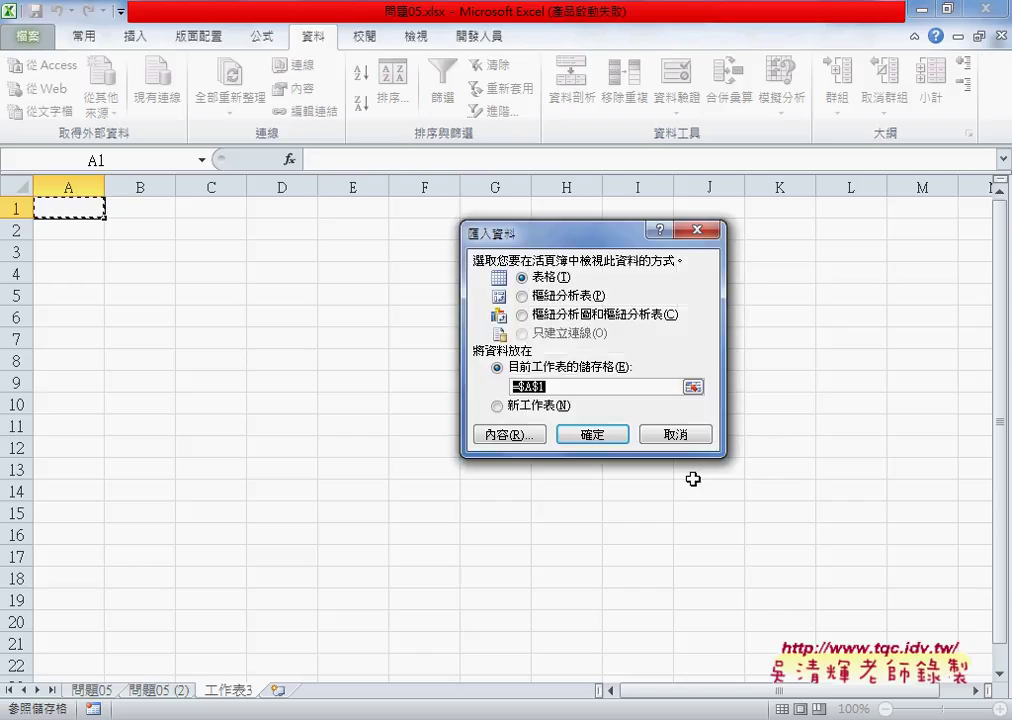
- Inspect the import connection's definition, switching its command type to SQL
{"action": "left_click", "coordinate": [510, 436]}
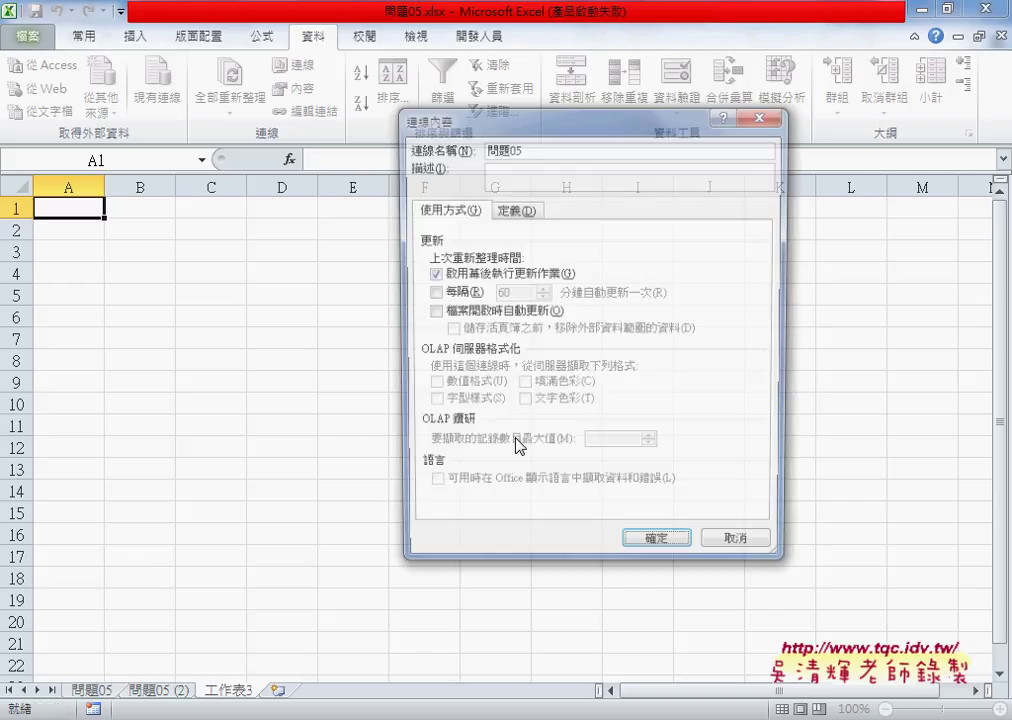
{"action": "left_click", "coordinate": [513, 209]}
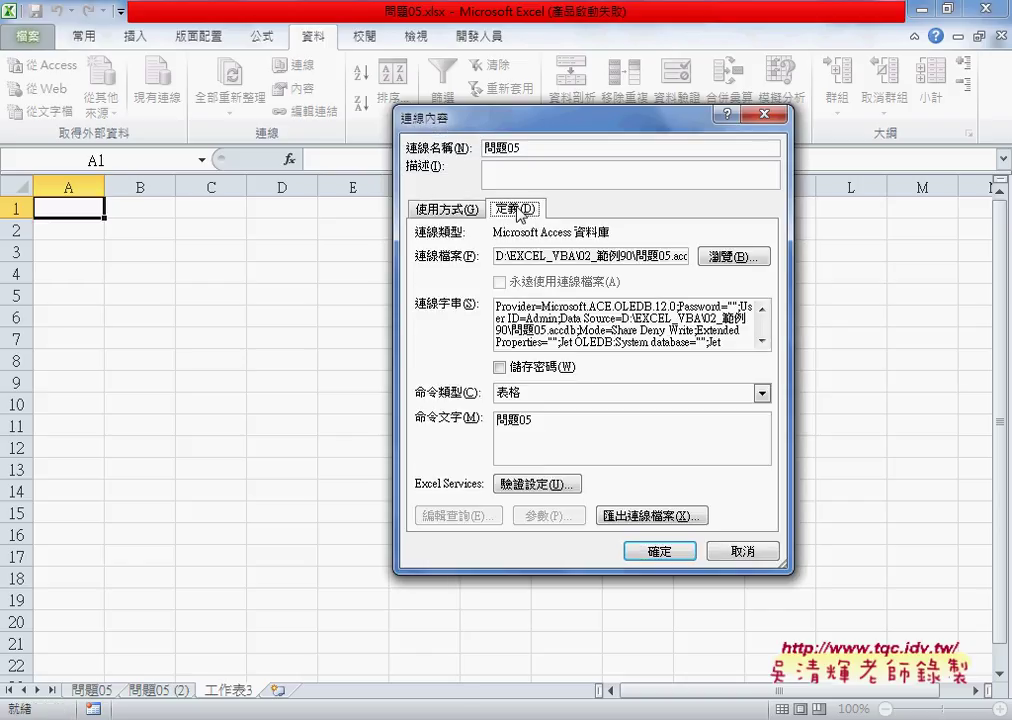
{"action": "left_click", "coordinate": [541, 393]}
{"action": "left_click", "coordinate": [540, 410]}
- Abandon the command-text edit, cancel the properties, and return to the Google Docs notes
{"action": "left_click", "coordinate": [558, 425]}
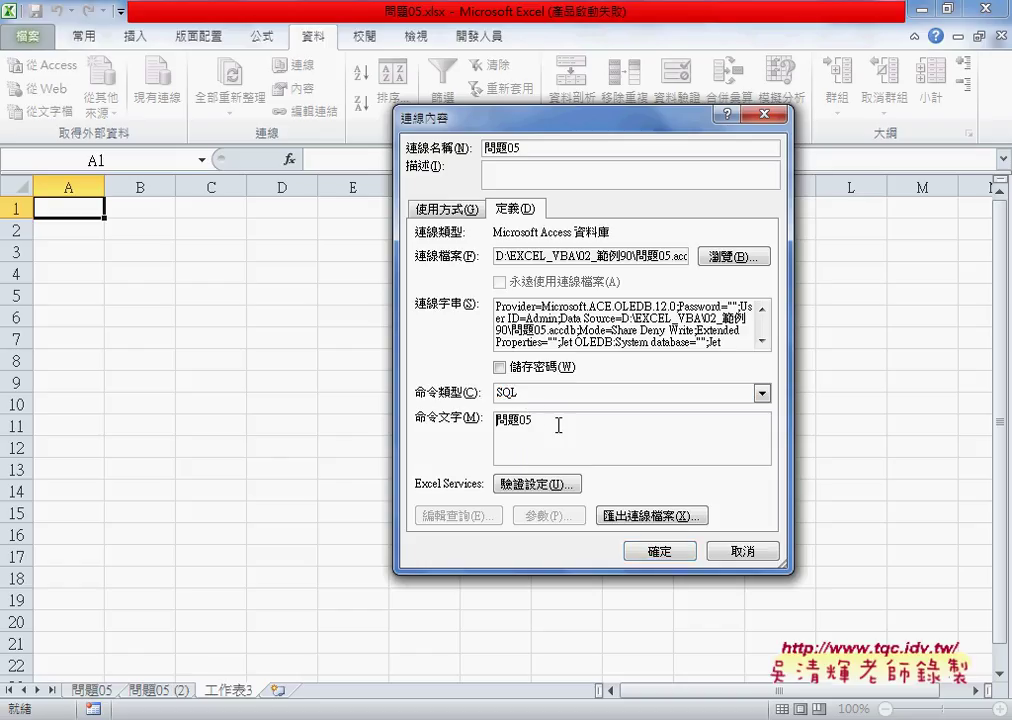
{"action": "type", "text": "nu"}
{"action": "key", "text": "Escape"}
{"action": "left_click", "coordinate": [738, 550]}
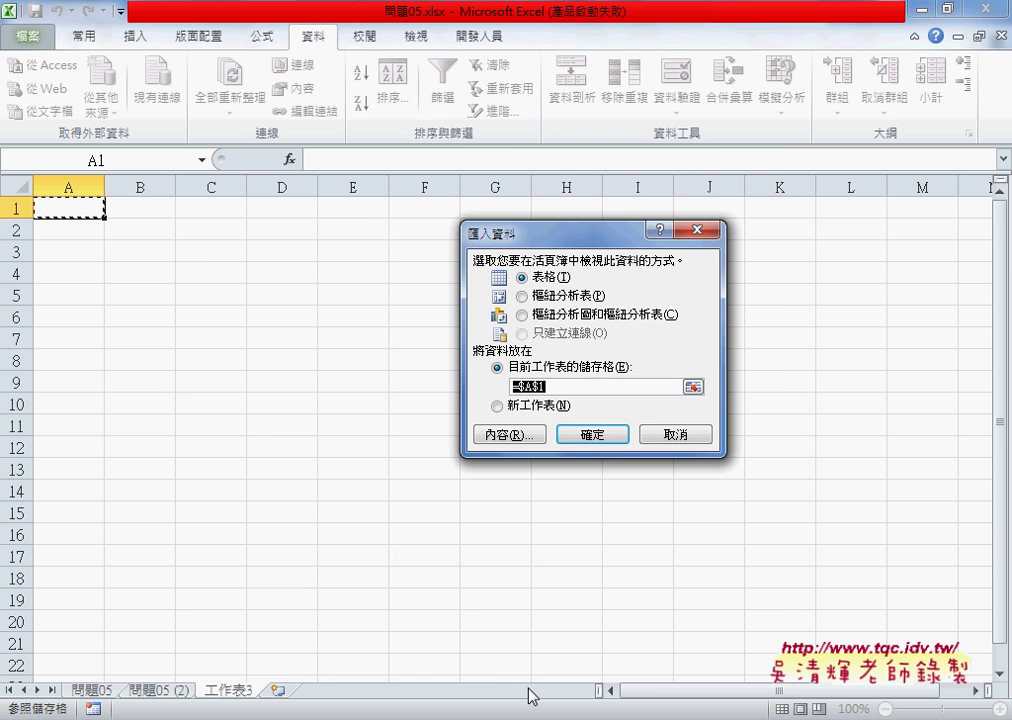
{"action": "key", "text": "alt+Tab"}
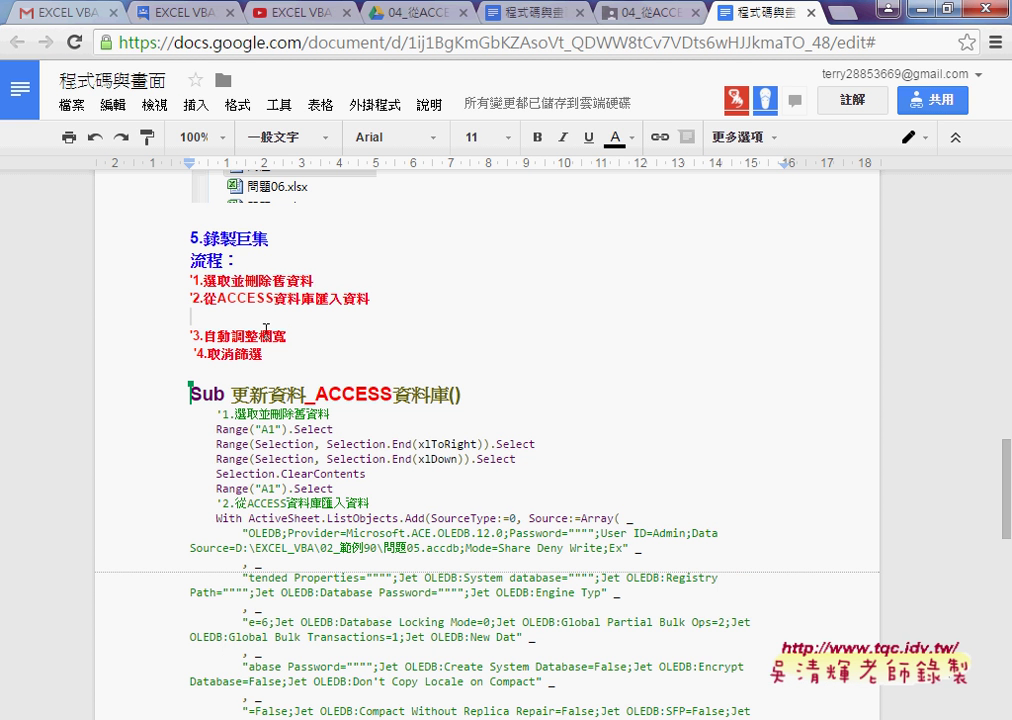
- Scroll through the 更新資料_ACCESS資料庫 macro code to End Sub and back to its heading
{"action": "key", "text": "Up"}
{"action": "key", "text": "Up"}
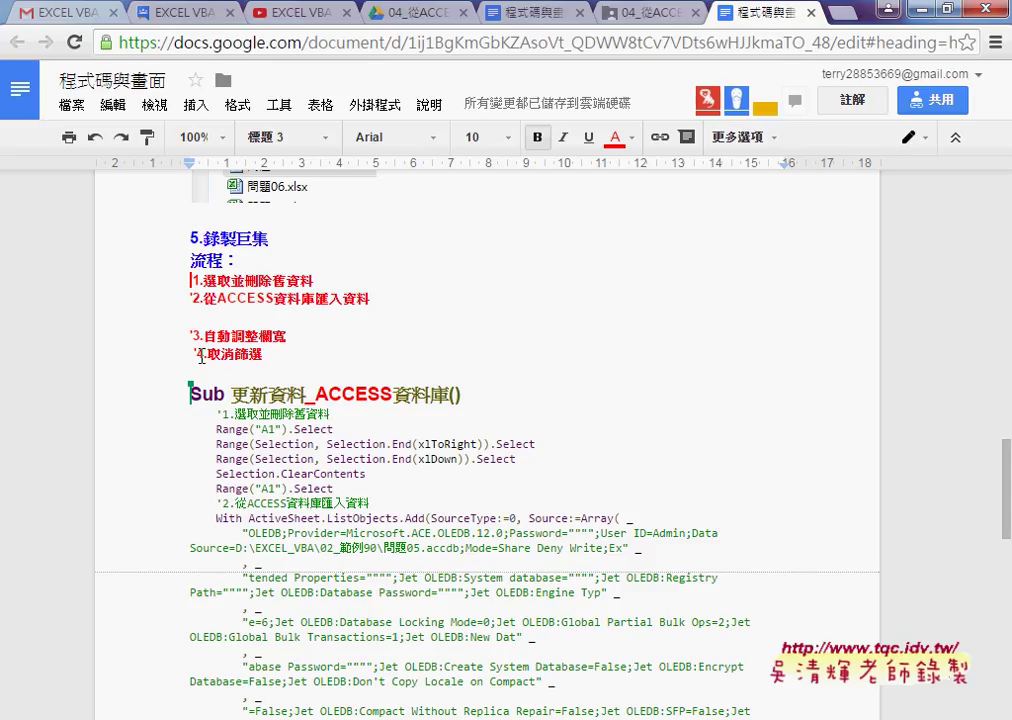
{"action": "left_click", "coordinate": [201, 357]}
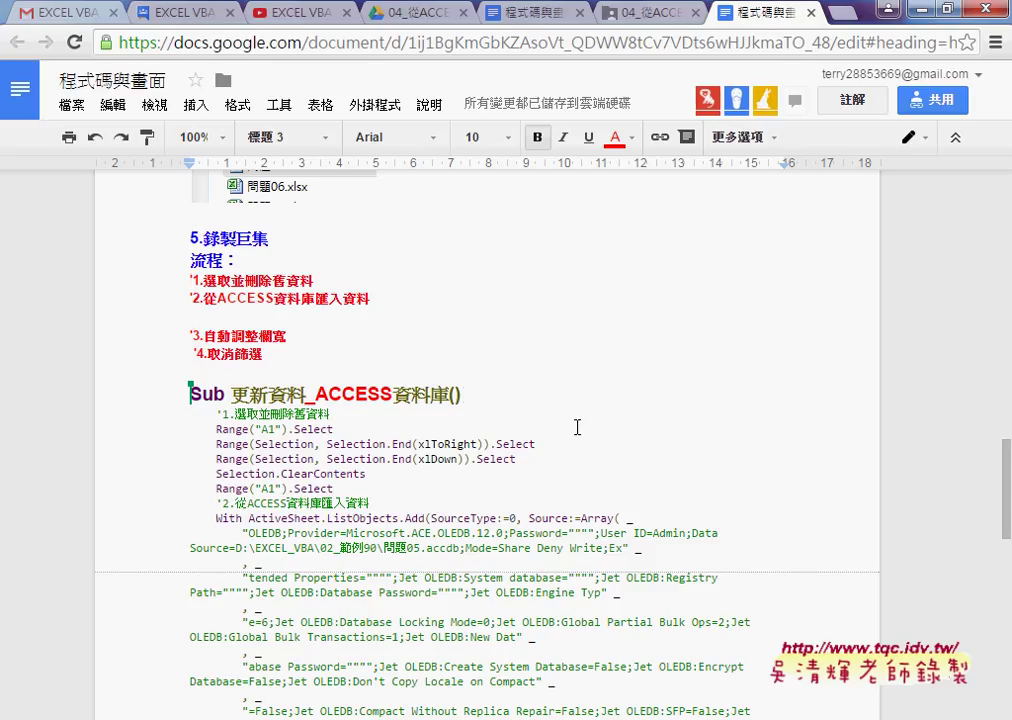
{"action": "scroll", "coordinate": [577, 427], "scroll_direction": "down", "scroll_amount": 2}
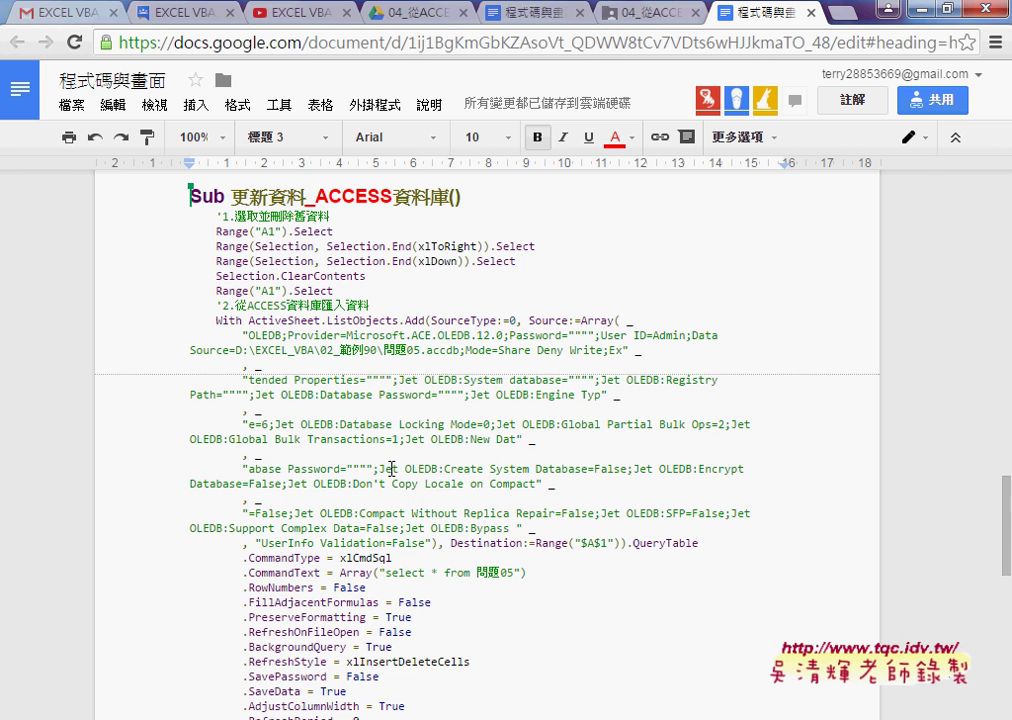
{"action": "scroll", "coordinate": [392, 468], "scroll_direction": "down", "scroll_amount": 3}
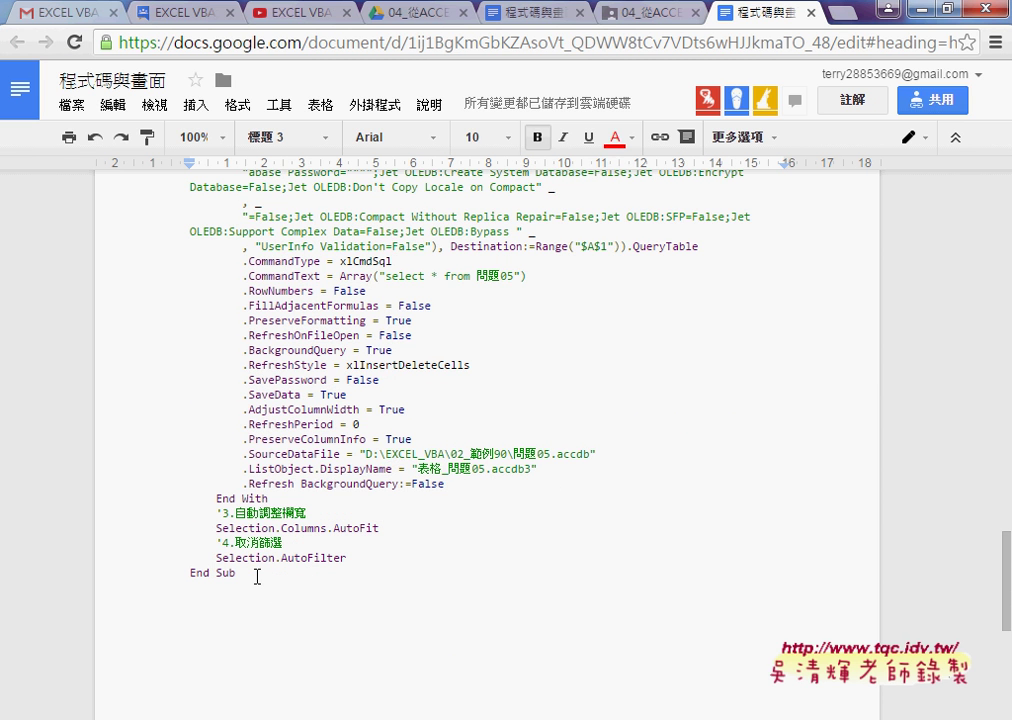
{"action": "left_click", "coordinate": [257, 577]}
{"action": "scroll", "coordinate": [221, 480], "scroll_direction": "up", "scroll_amount": 4}
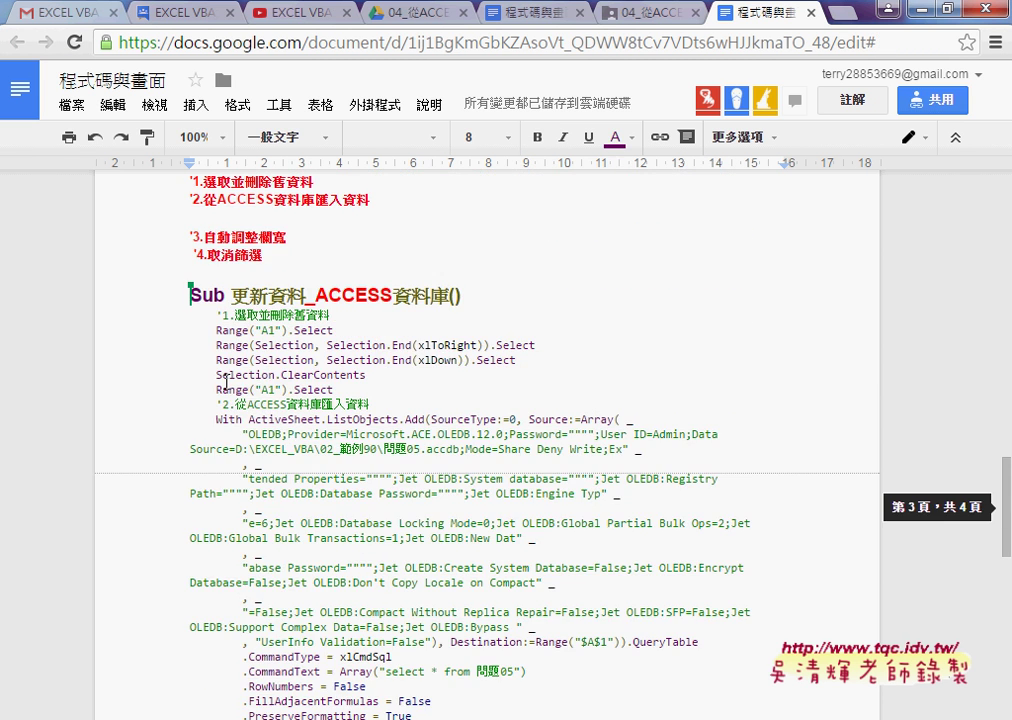
{"action": "left_click", "coordinate": [189, 294], "text": "shift"}
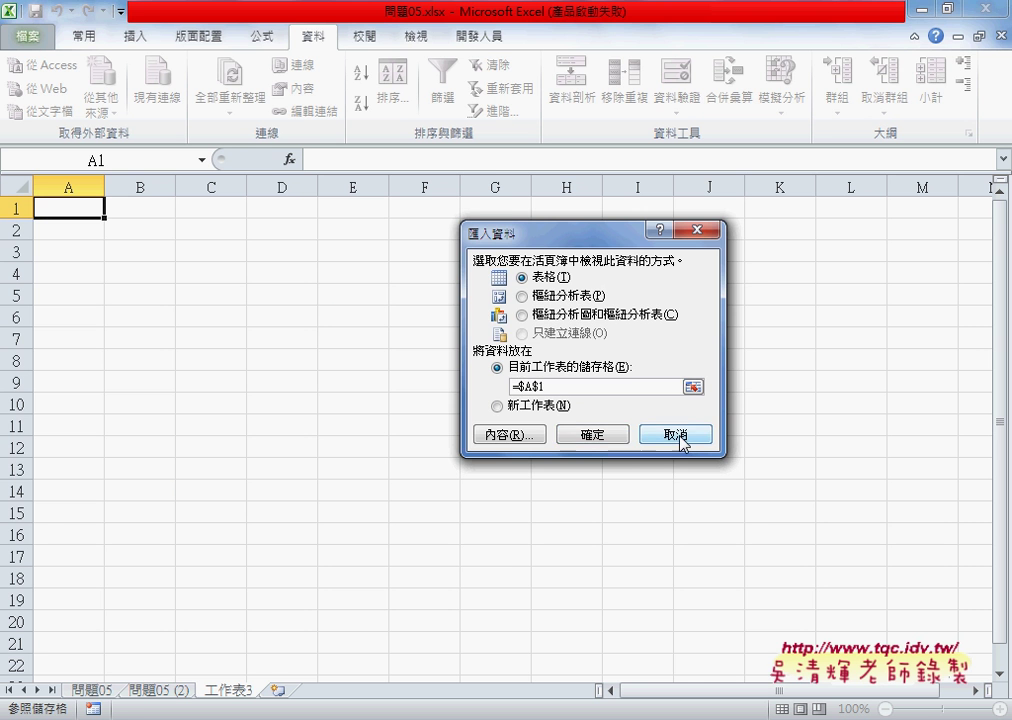
- Cancel the import and Ctrl-drag the 問題05 sheet to create 問題05 (3) after 工作表3
{"action": "left_click", "coordinate": [680, 436]}
{"action": "left_click", "coordinate": [108, 691]}
{"action": "left_click_drag", "start_coordinate": [108, 695], "coordinate": [297, 684]}
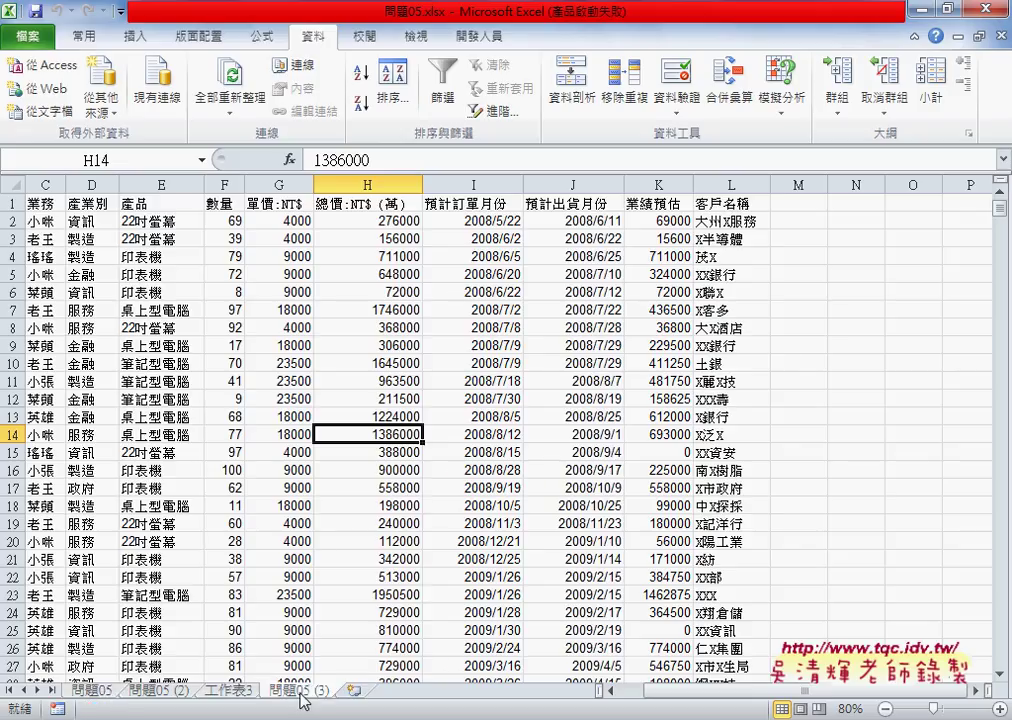
{"action": "left_click", "coordinate": [96, 692]}
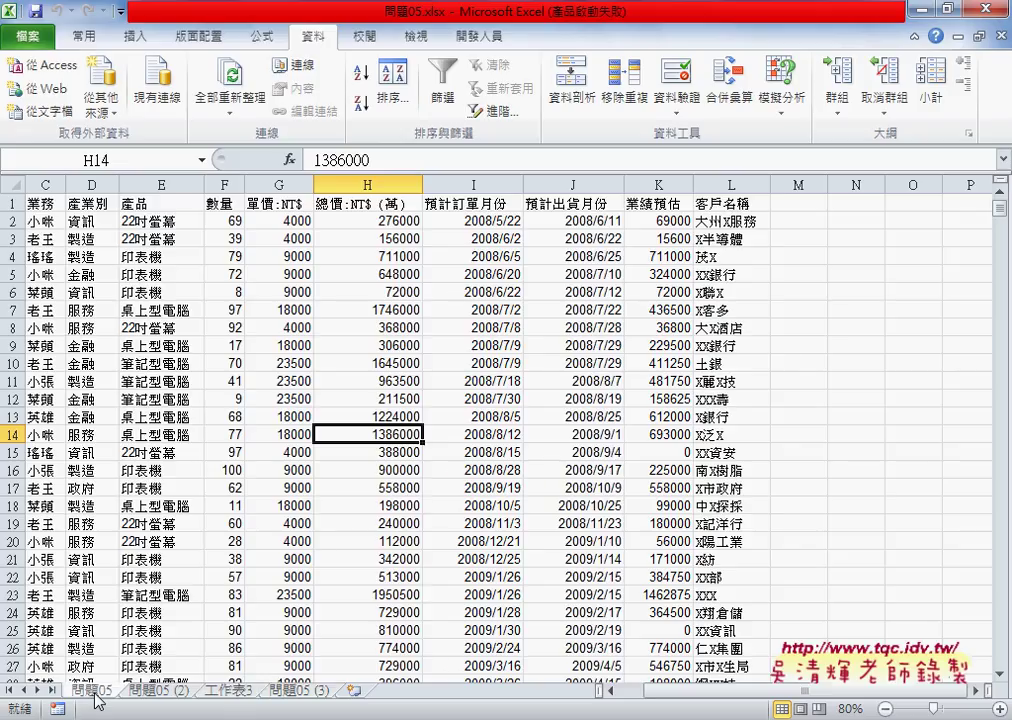
{"action": "left_click", "coordinate": [300, 692]}
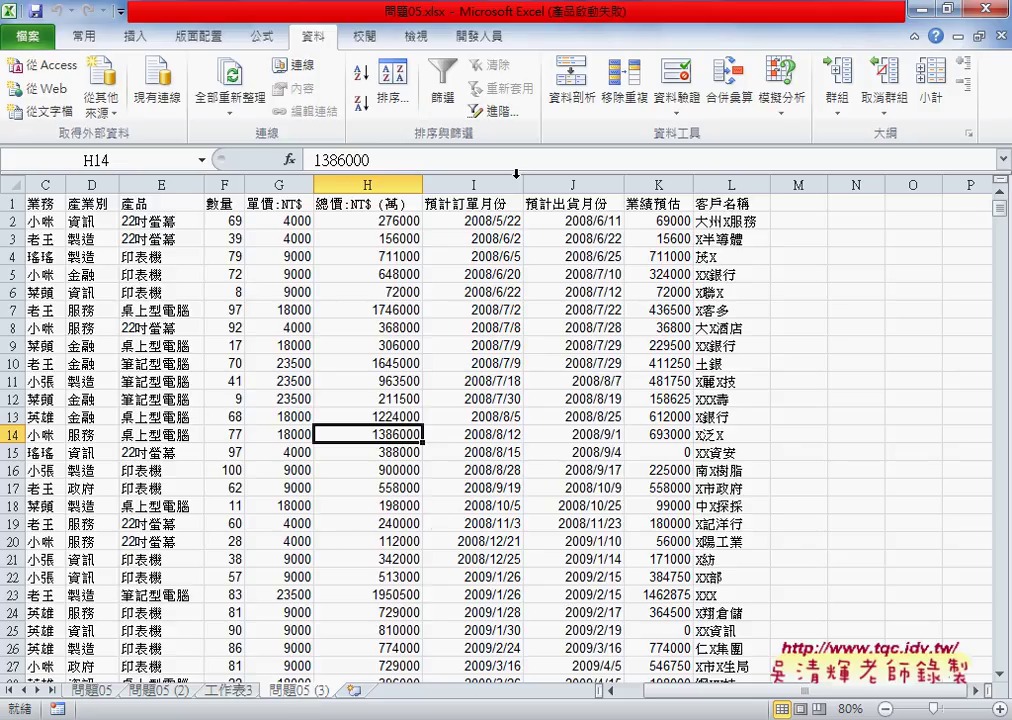
{"action": "left_click", "coordinate": [472, 38]}
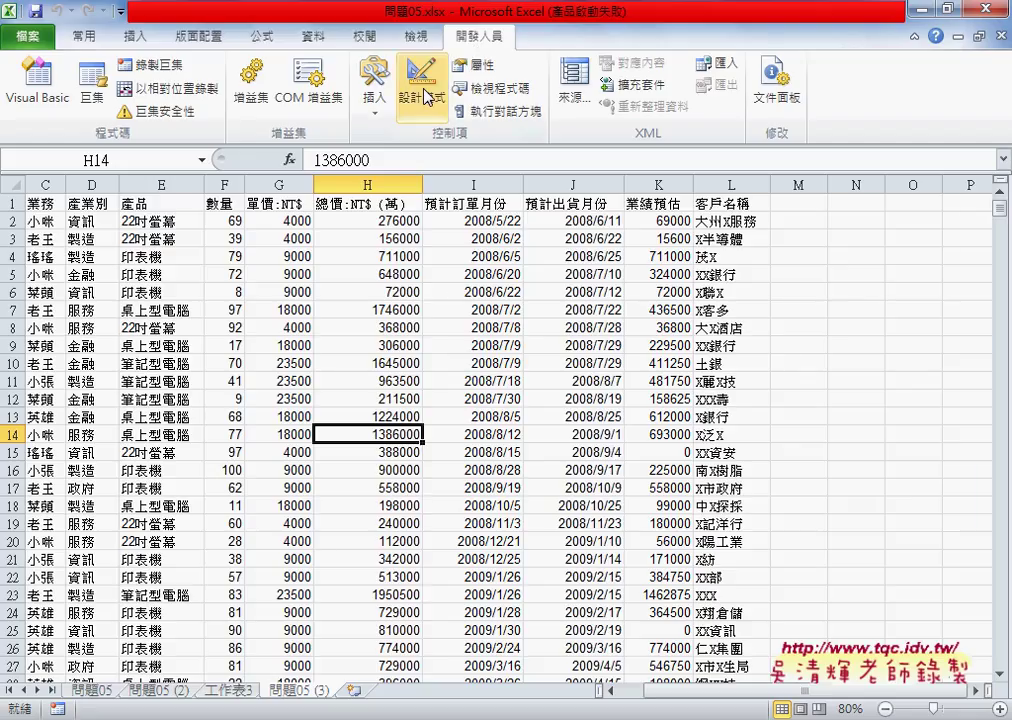
- Draw a form button over N2:O3 and assign it the 更新資料_ACCESS資料庫 macro
{"action": "left_click", "coordinate": [374, 85]}
{"action": "left_click", "coordinate": [368, 160]}
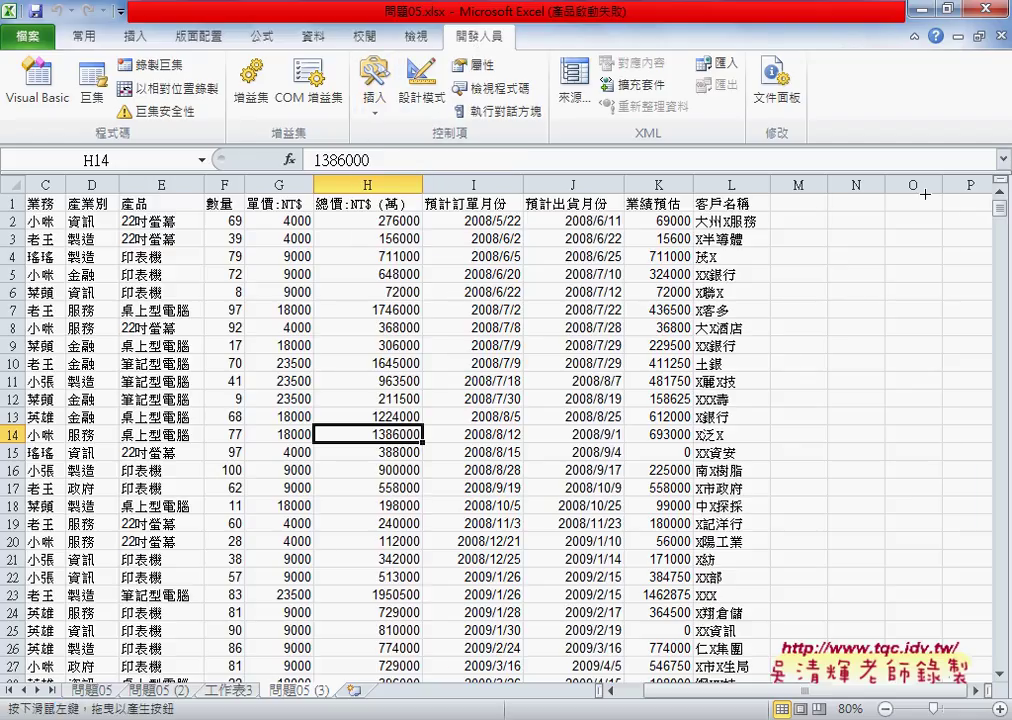
{"action": "left_click_drag", "start_coordinate": [824, 206], "coordinate": [971, 234]}
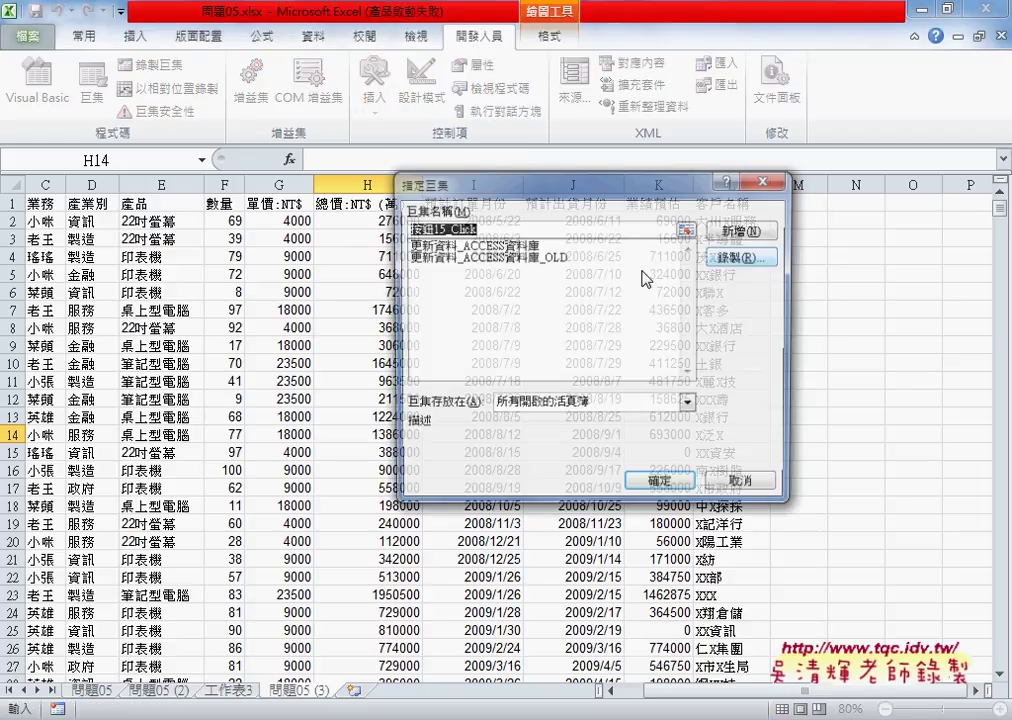
{"action": "left_click", "coordinate": [470, 244]}
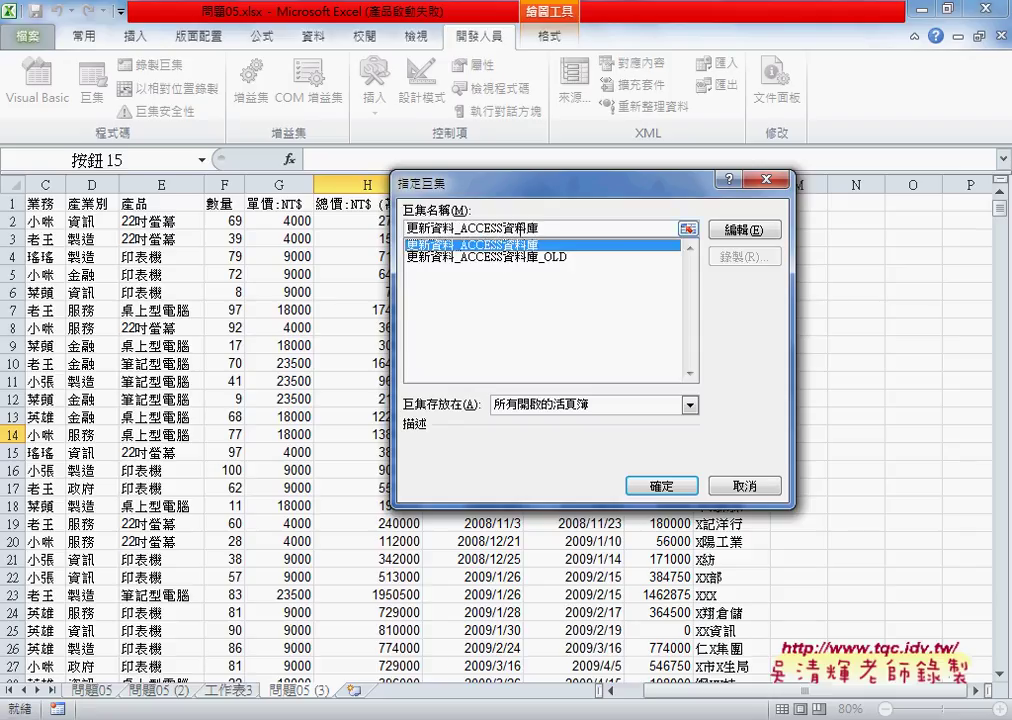
{"action": "left_click_drag", "start_coordinate": [545, 228], "coordinate": [405, 228]}
{"action": "right_click", "coordinate": [455, 228]}
{"action": "left_click", "coordinate": [485, 258]}
{"action": "left_click", "coordinate": [656, 484]}
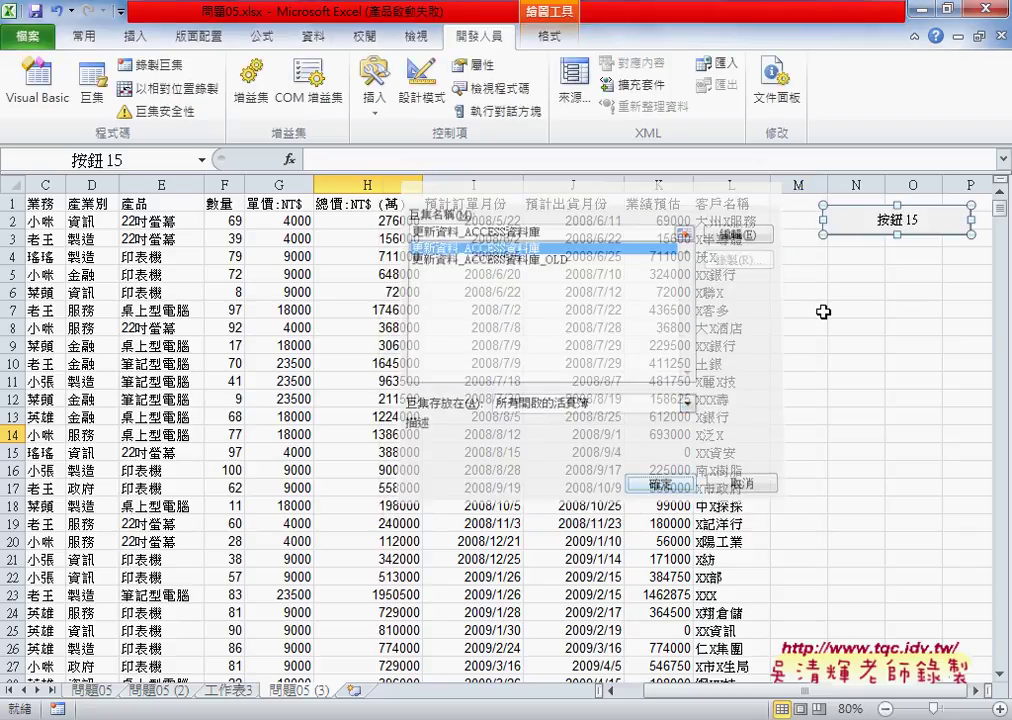
- Caption the button 更新資料_ACCESS資料庫 and click it to run the macro
{"action": "key", "text": "BackSpace"}
{"action": "key", "text": "BackSpace"}
{"action": "key", "text": "BackSpace"}
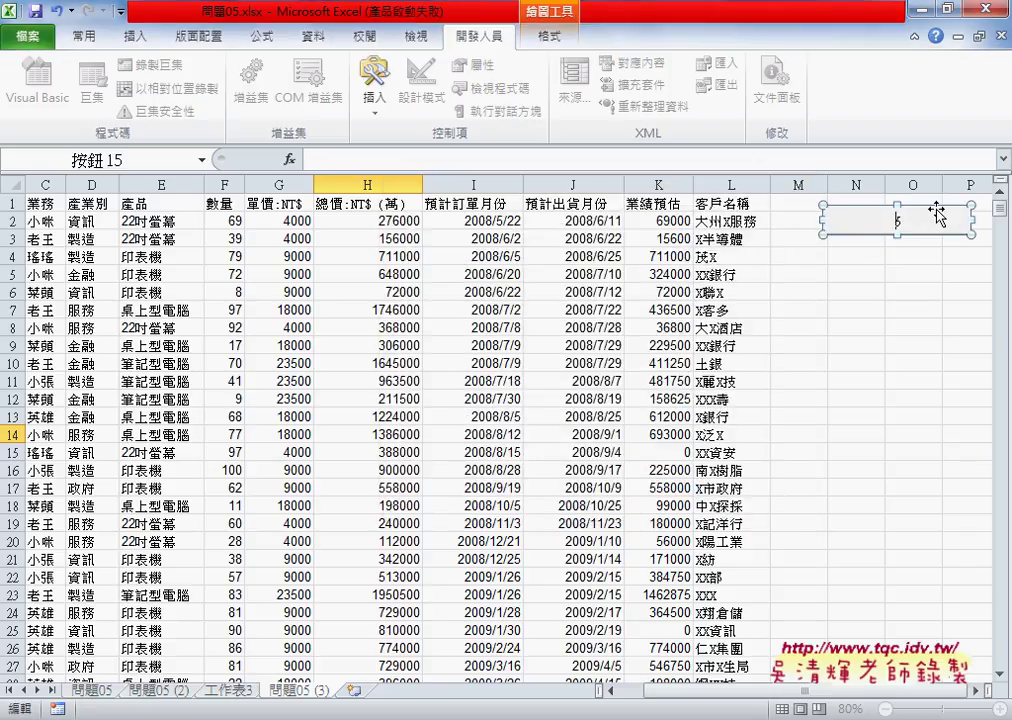
{"action": "key", "text": "ctrl+v"}
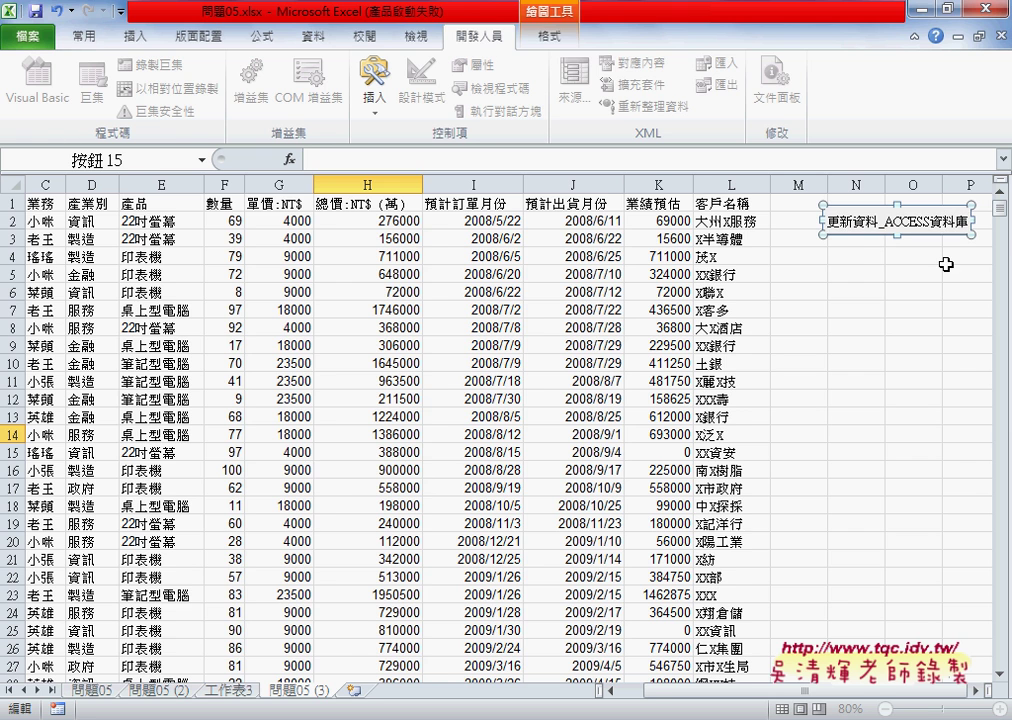
{"action": "left_click", "coordinate": [913, 309]}
{"action": "left_click", "coordinate": [874, 222]}
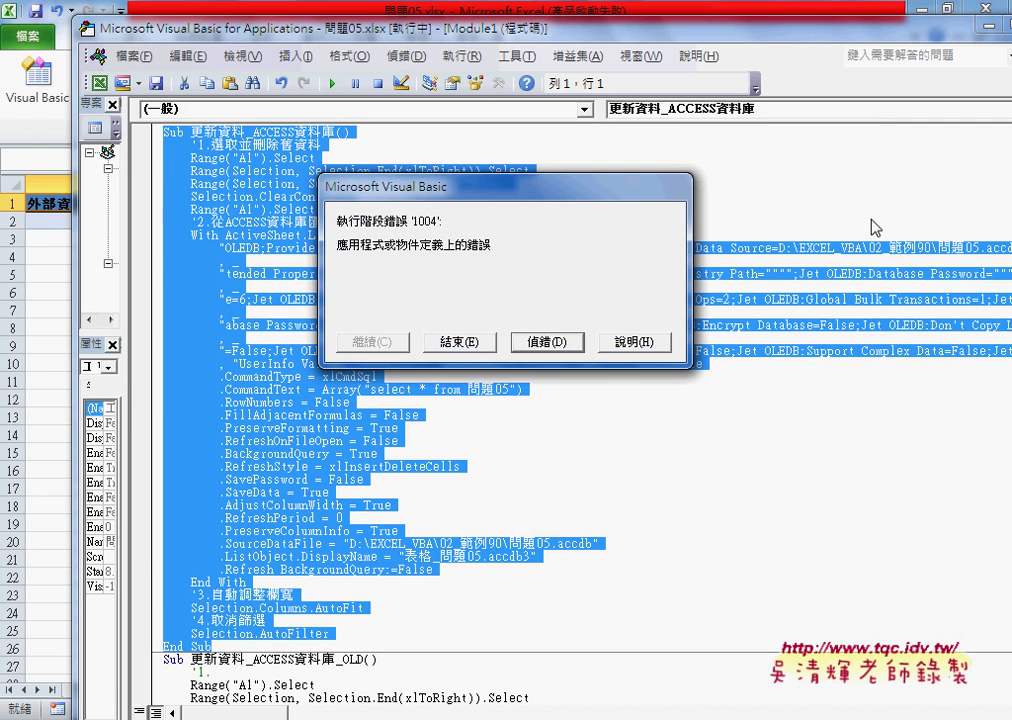
- Debug the failing line, delete the stray 3, and comment out .ListObject.DisplayName
{"action": "left_click", "coordinate": [540, 340]}
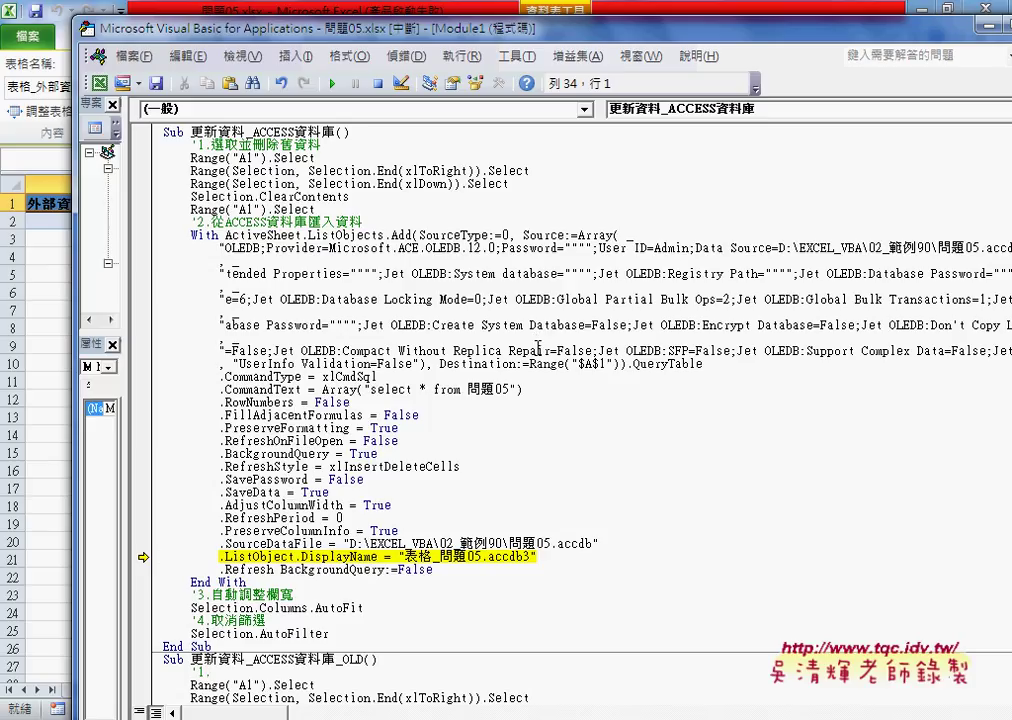
{"action": "left_click", "coordinate": [533, 558]}
{"action": "key", "text": "BackSpace"}
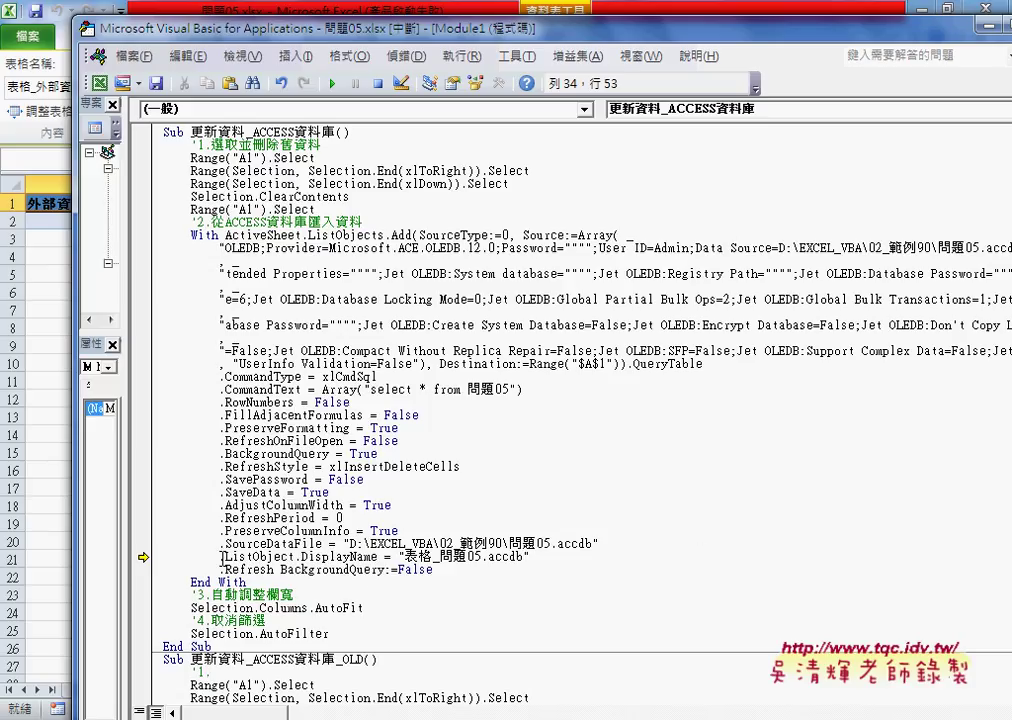
{"action": "type", "text": "ㄅ"}
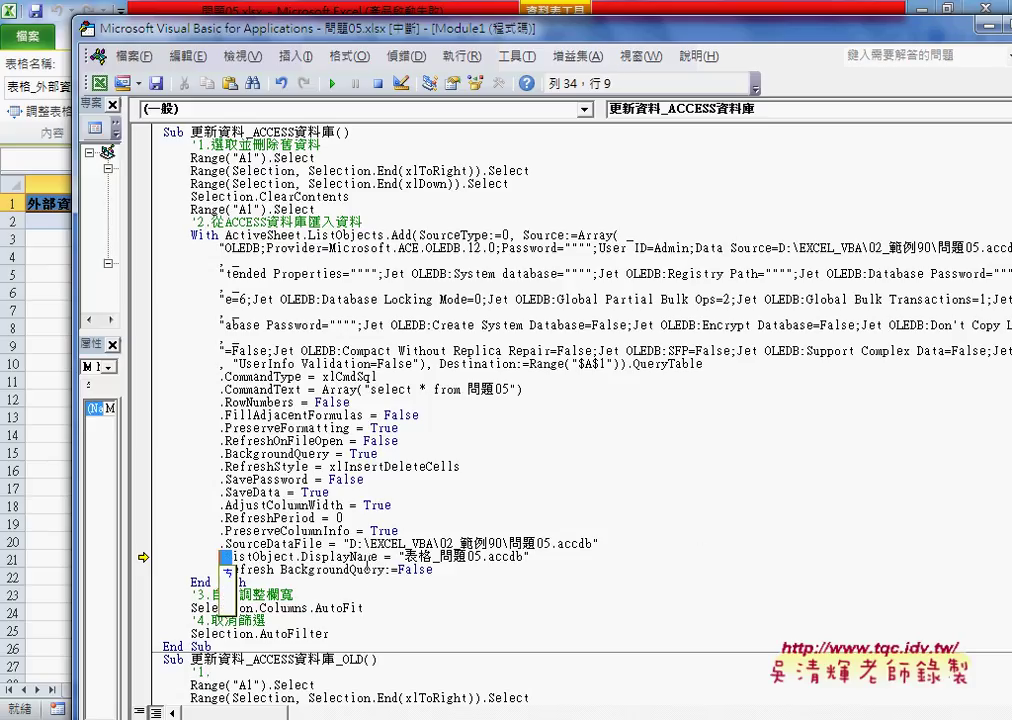
{"action": "key", "text": "BackSpace"}
{"action": "type", "text": "'"}
{"action": "left_click", "coordinate": [450, 577]}
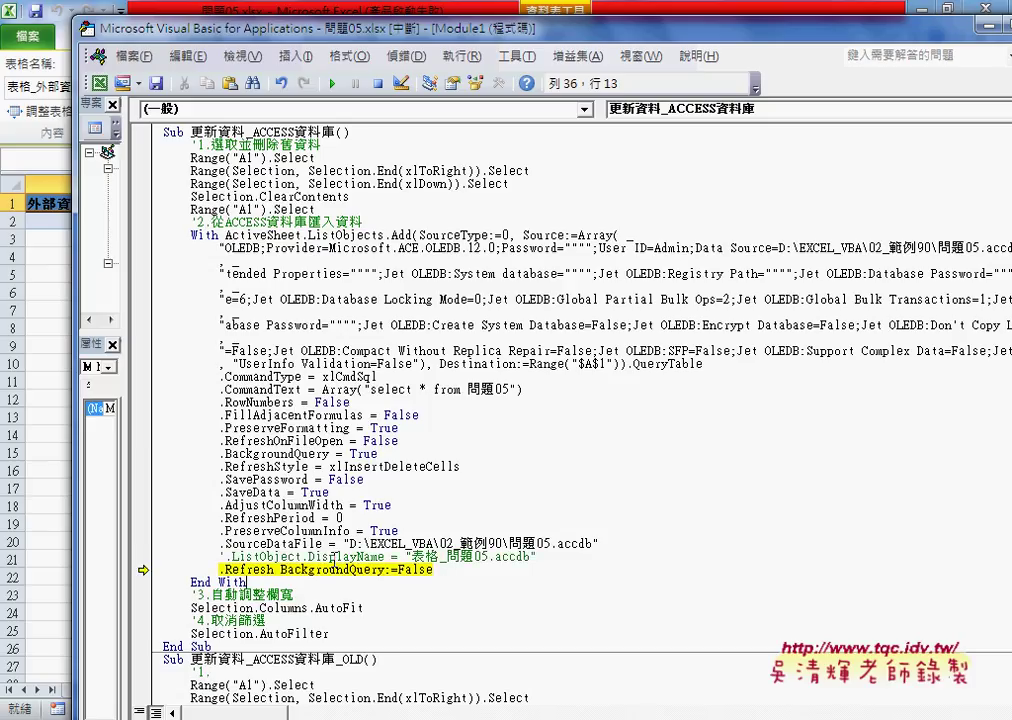
- Review the commented DisplayName line with table name 表格_問題05.accdb, then continue the macro
{"action": "left_click", "coordinate": [308, 556]}
{"action": "left_click_drag", "start_coordinate": [220, 556], "coordinate": [457, 562]}
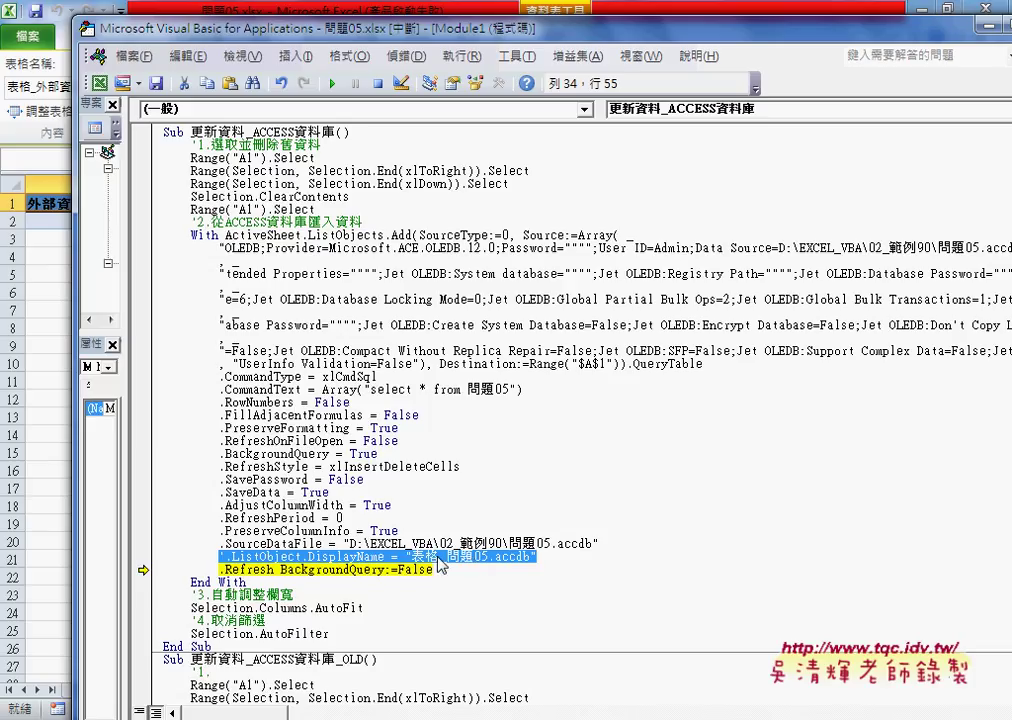
{"action": "left_click_drag", "start_coordinate": [411, 556], "coordinate": [533, 561]}
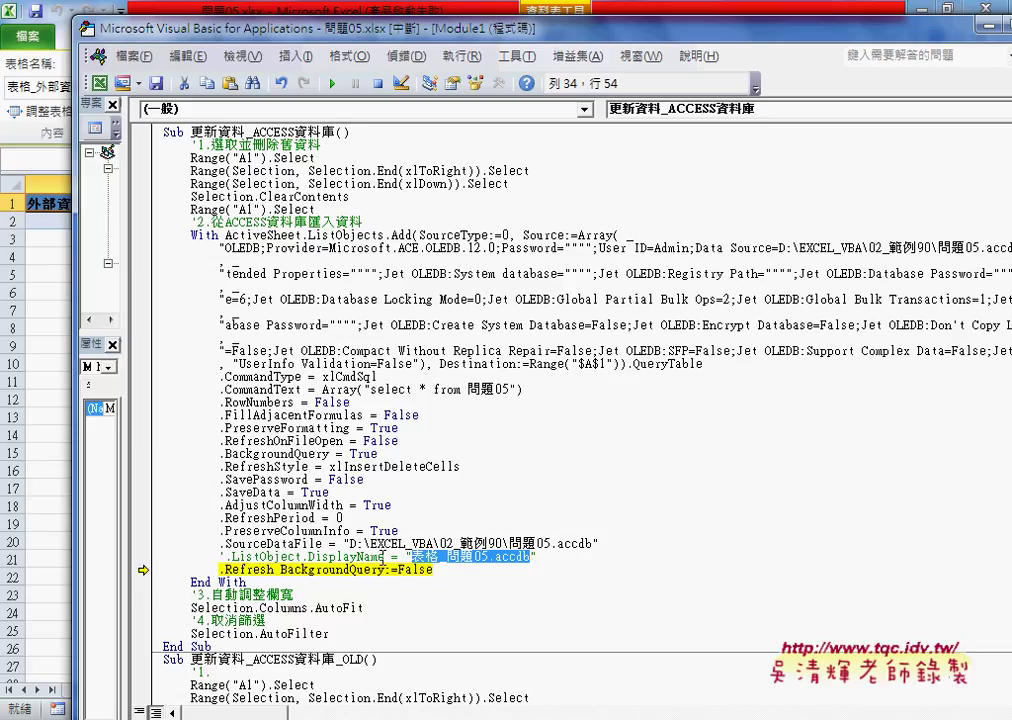
{"action": "left_click_drag", "start_coordinate": [383, 556], "coordinate": [310, 557]}
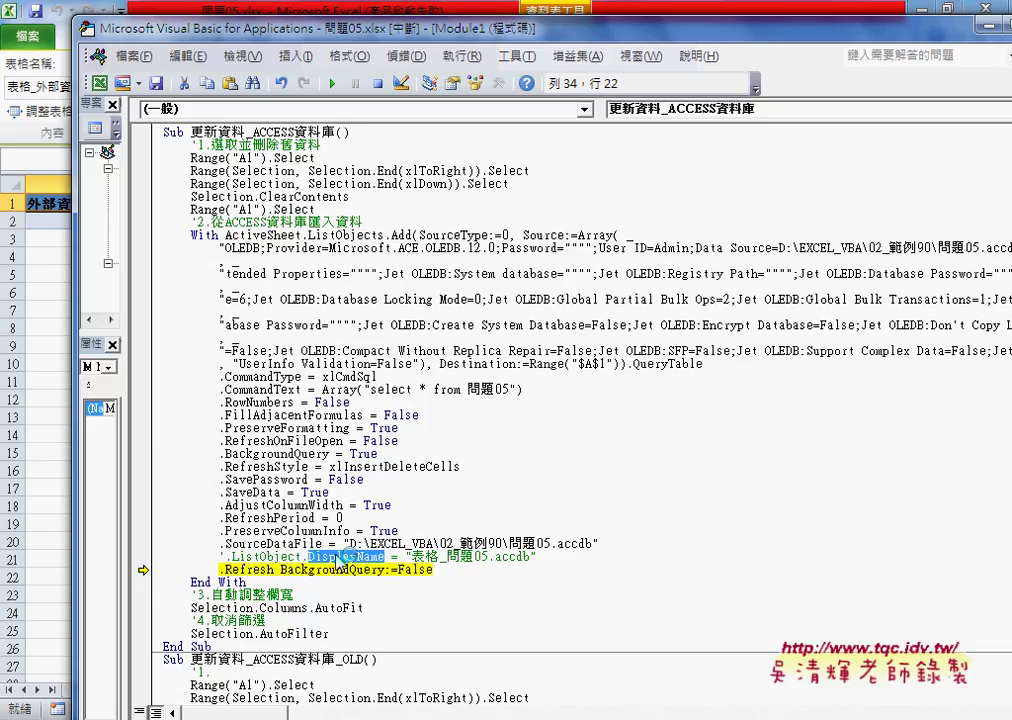
{"action": "left_click", "coordinate": [331, 82]}
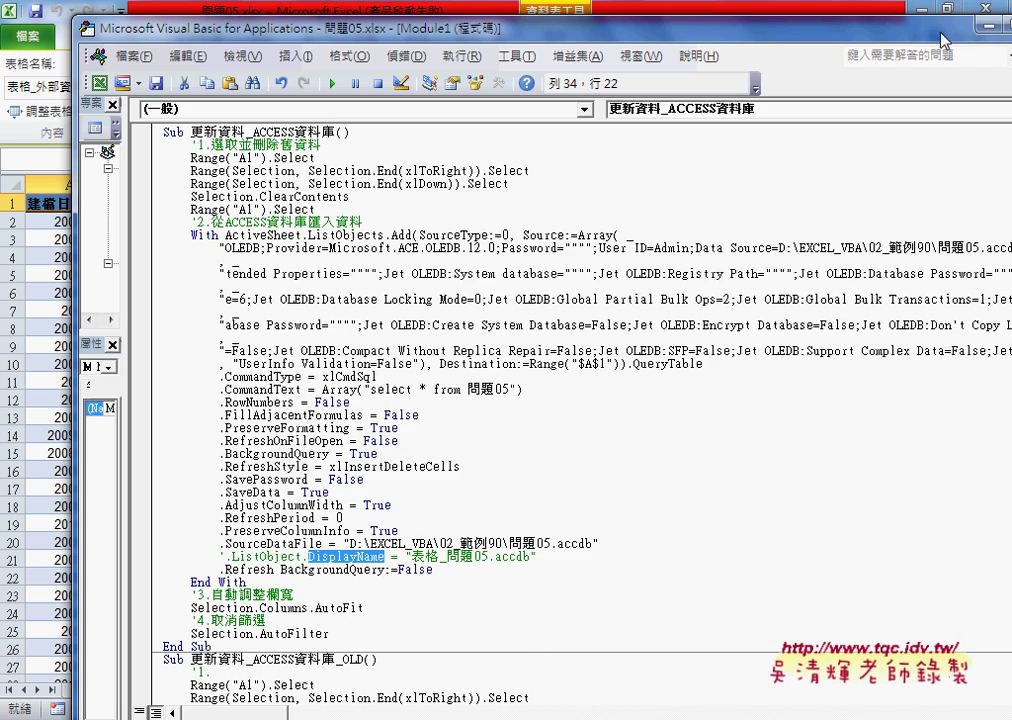
- Reload the Access table with the new button and narrow the 業務 column C to fit
{"action": "left_click", "coordinate": [778, 12]}
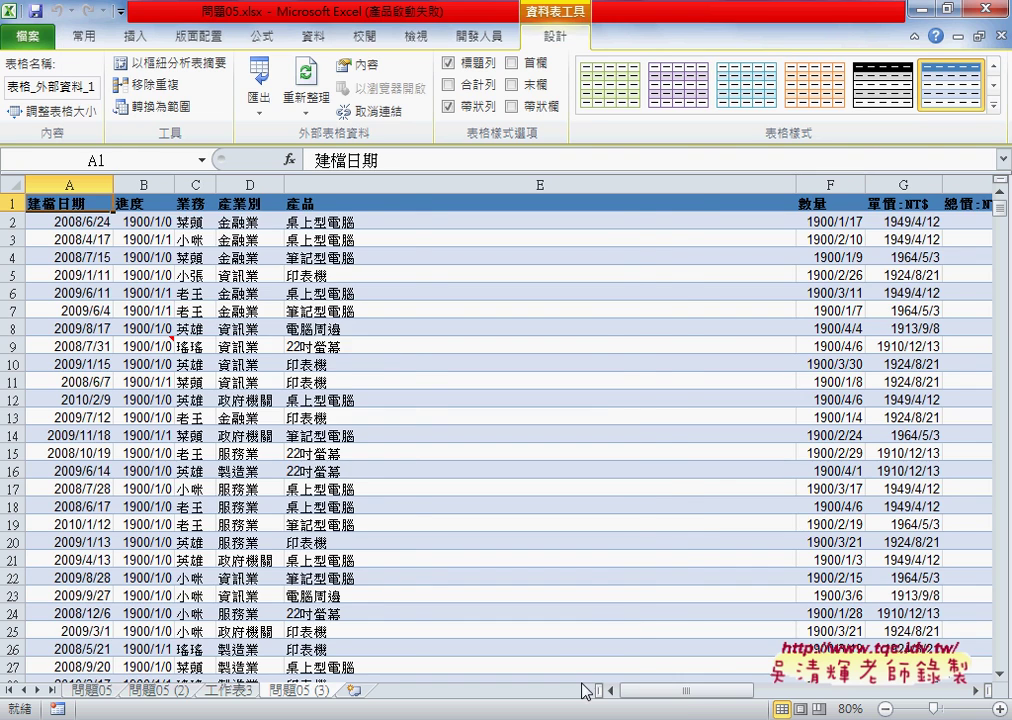
{"action": "mouse_move", "coordinate": [687, 695]}
{"action": "left_mouse_down"}
{"action": "mouse_move", "coordinate": [615, 702]}
{"action": "mouse_move", "coordinate": [789, 702]}
{"action": "left_mouse_up"}
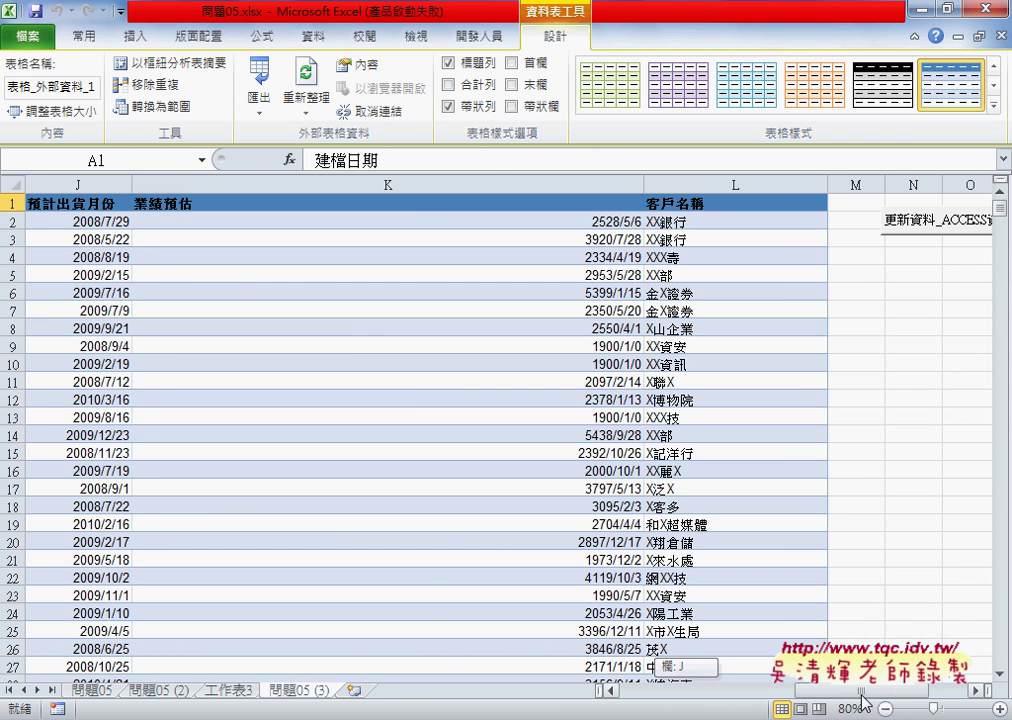
{"action": "left_click", "coordinate": [927, 228]}
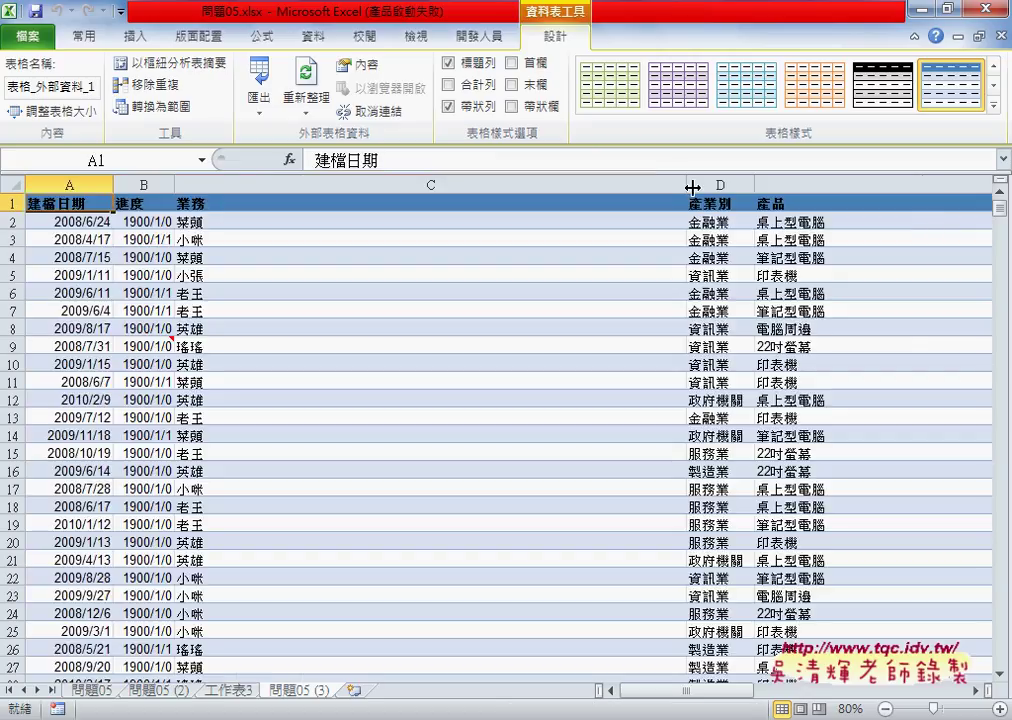
{"action": "left_click_drag", "start_coordinate": [686, 184], "coordinate": [225, 184]}
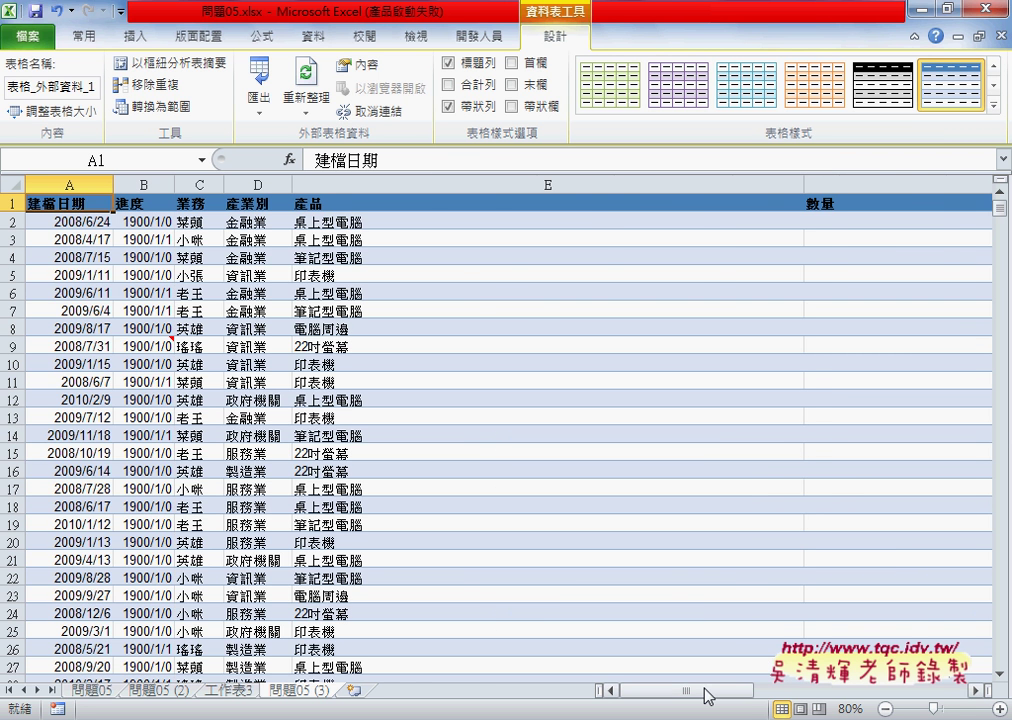
{"action": "left_click_drag", "start_coordinate": [709, 692], "coordinate": [897, 702]}
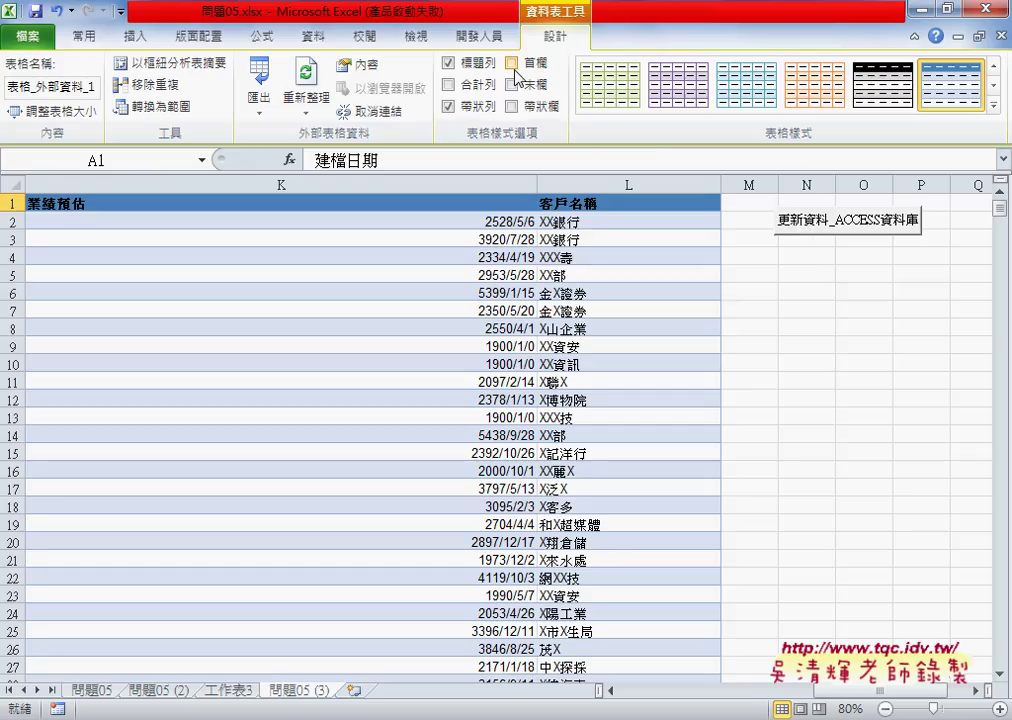
{"action": "left_click", "coordinate": [479, 35]}
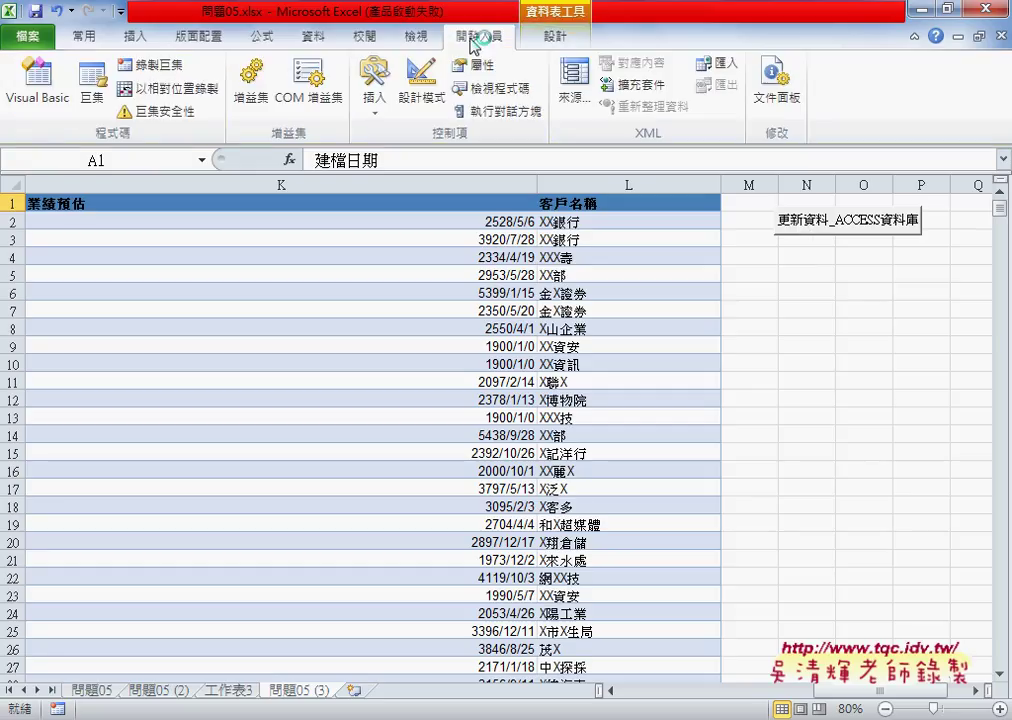
- Open 更新資料_ACCESS資料庫_OLD in the VBA editor and point out its _OLD suffix and step-1 comment
{"action": "left_click", "coordinate": [101, 94]}
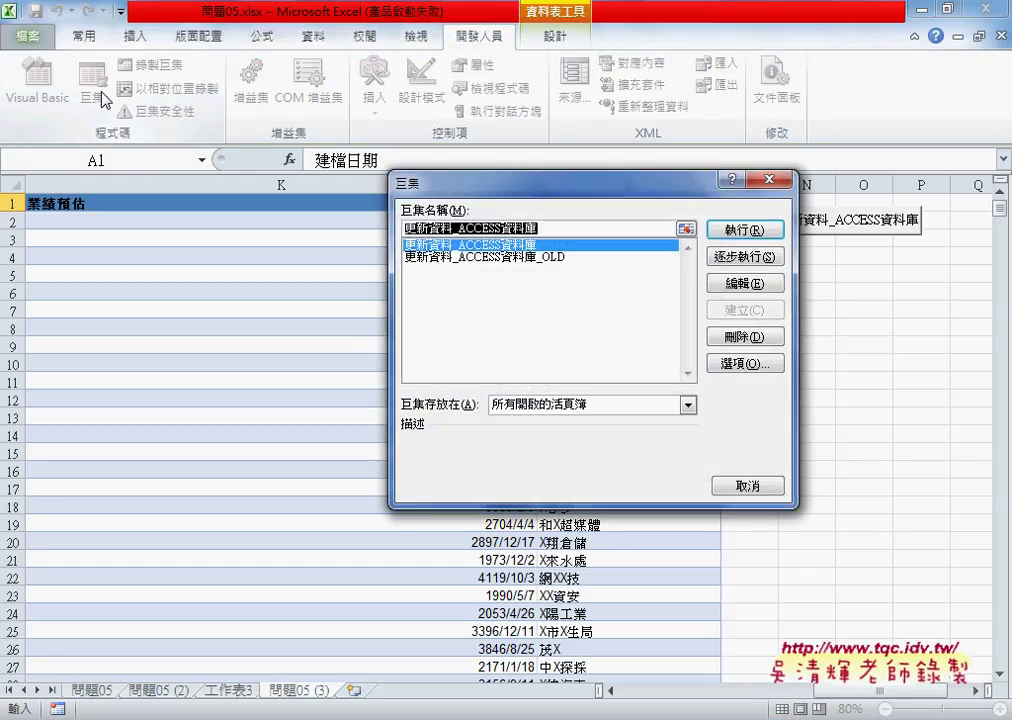
{"action": "left_click", "coordinate": [460, 258]}
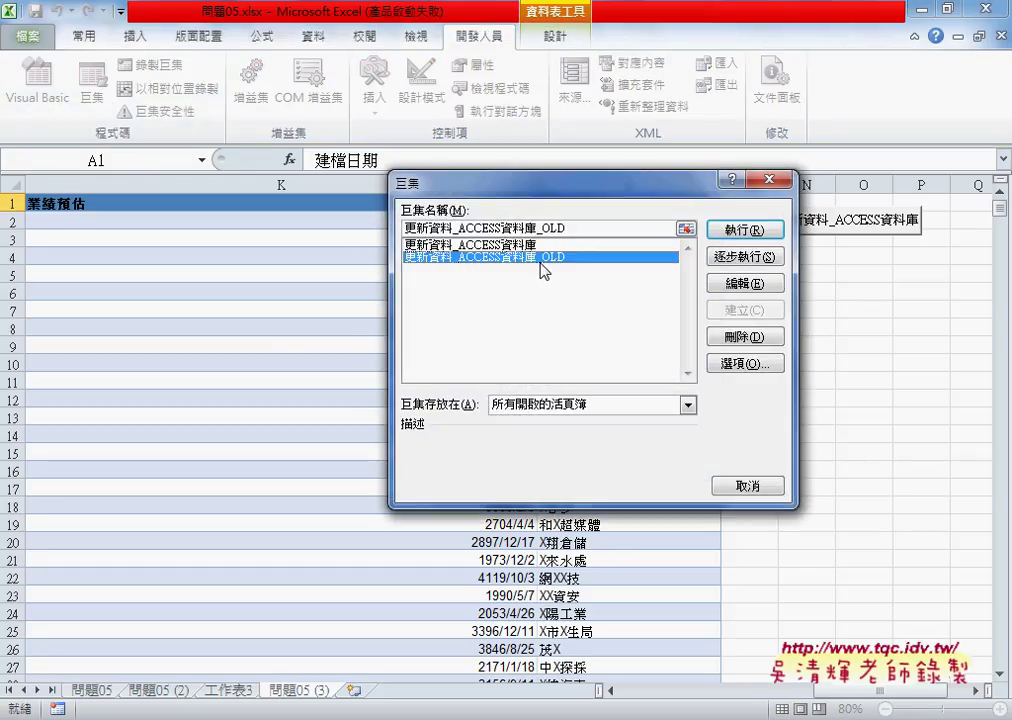
{"action": "left_click", "coordinate": [735, 285]}
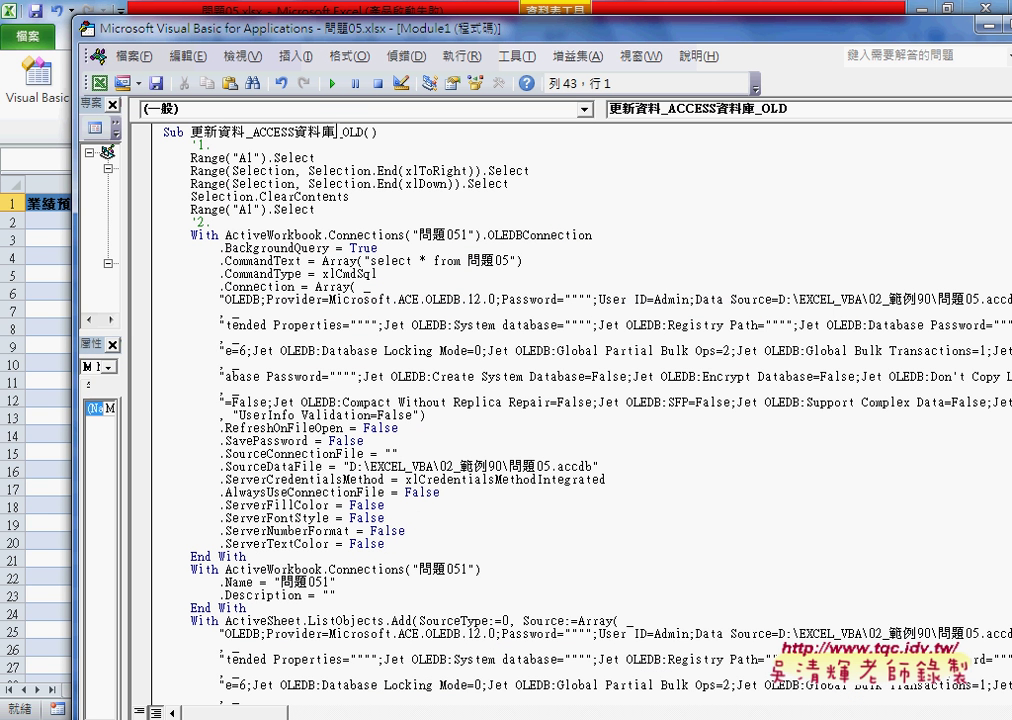
{"action": "left_click_drag", "start_coordinate": [337, 131], "coordinate": [369, 131]}
{"action": "left_click", "coordinate": [337, 131]}
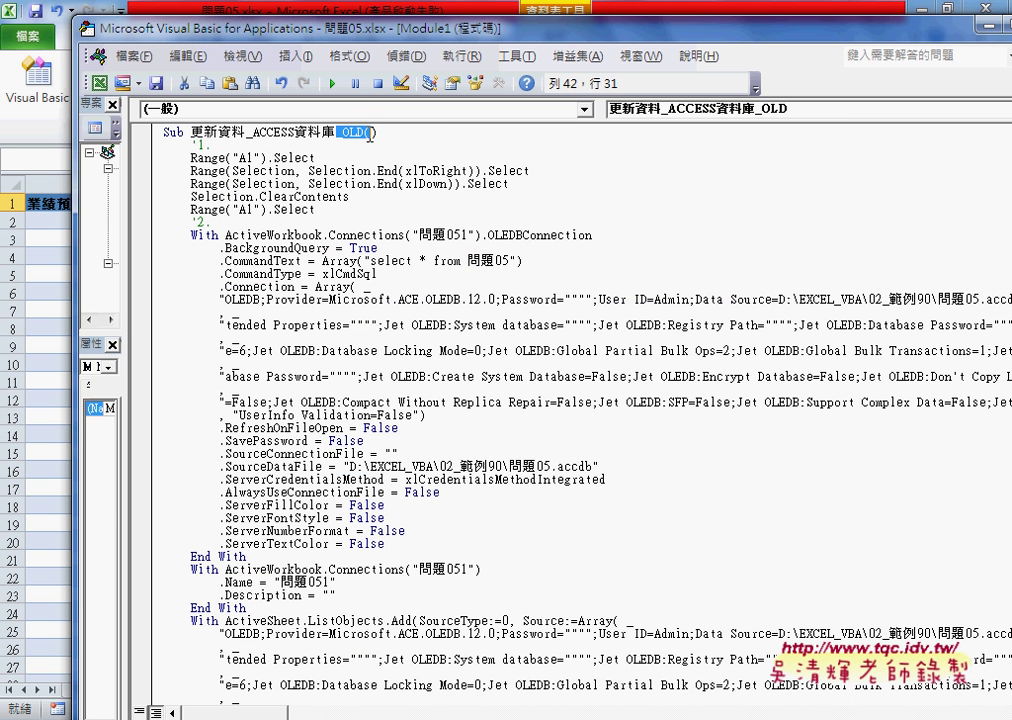
{"action": "left_click", "coordinate": [337, 247]}
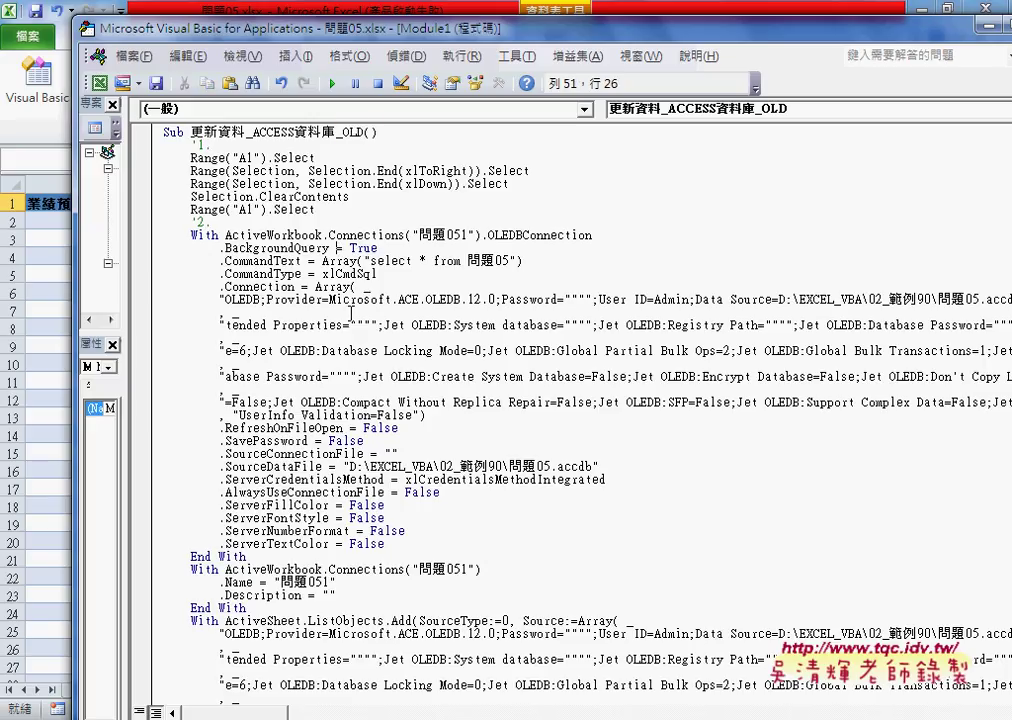
{"action": "left_click_drag", "start_coordinate": [190, 145], "coordinate": [213, 145]}
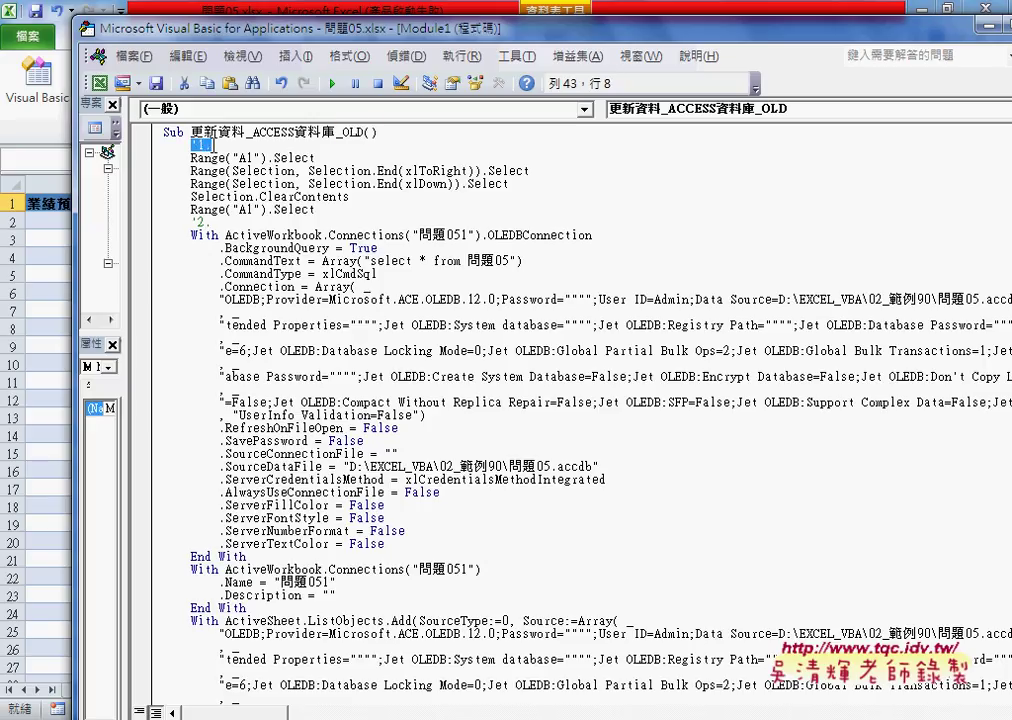
{"action": "key", "text": "Right"}
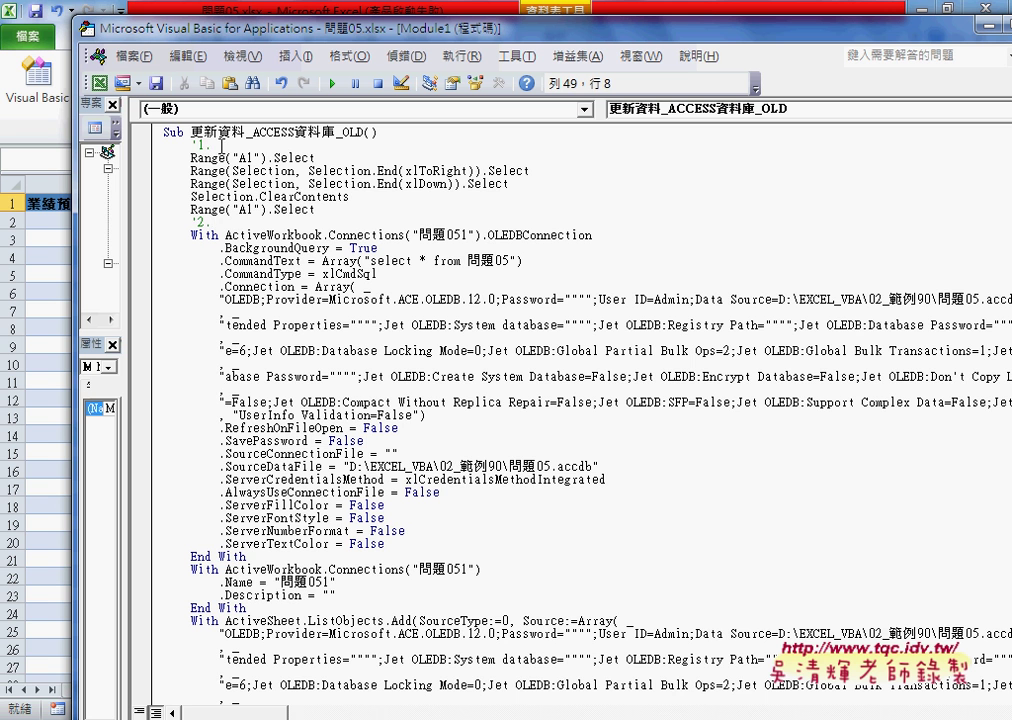
- Highlight the step-1 code and the Connections With block holding the 問題051 connection settings
{"action": "left_click_drag", "start_coordinate": [316, 213], "coordinate": [115, 125]}
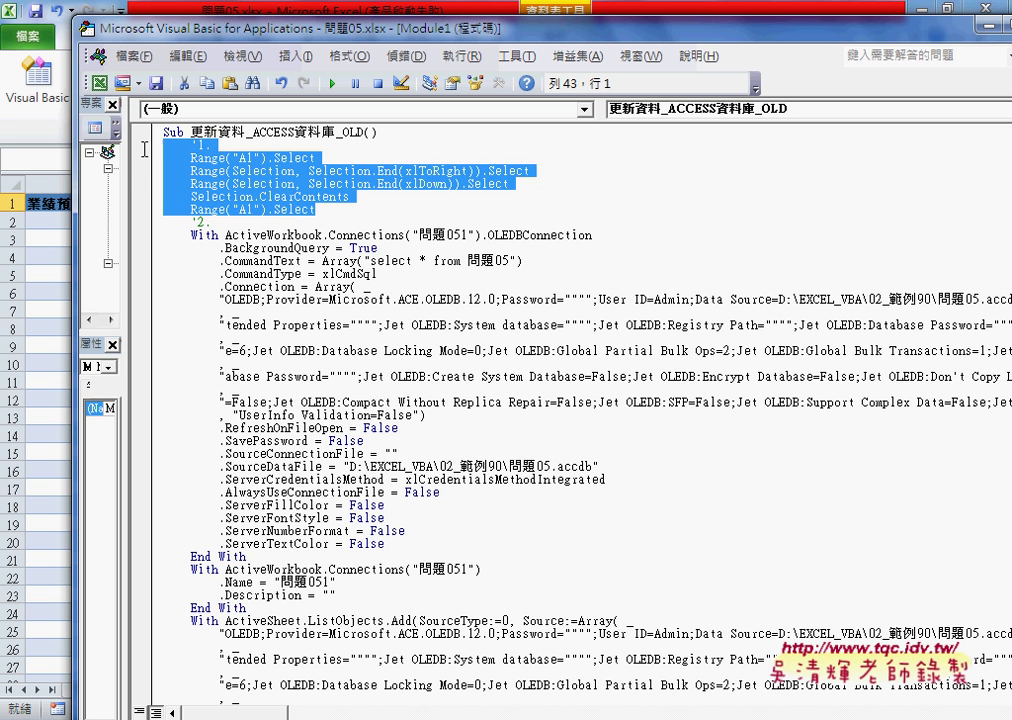
{"action": "scroll", "coordinate": [268, 270], "scroll_direction": "down", "scroll_amount": 2}
{"action": "scroll", "coordinate": [268, 268], "scroll_direction": "down", "scroll_amount": 1}
{"action": "left_click", "coordinate": [216, 146]}
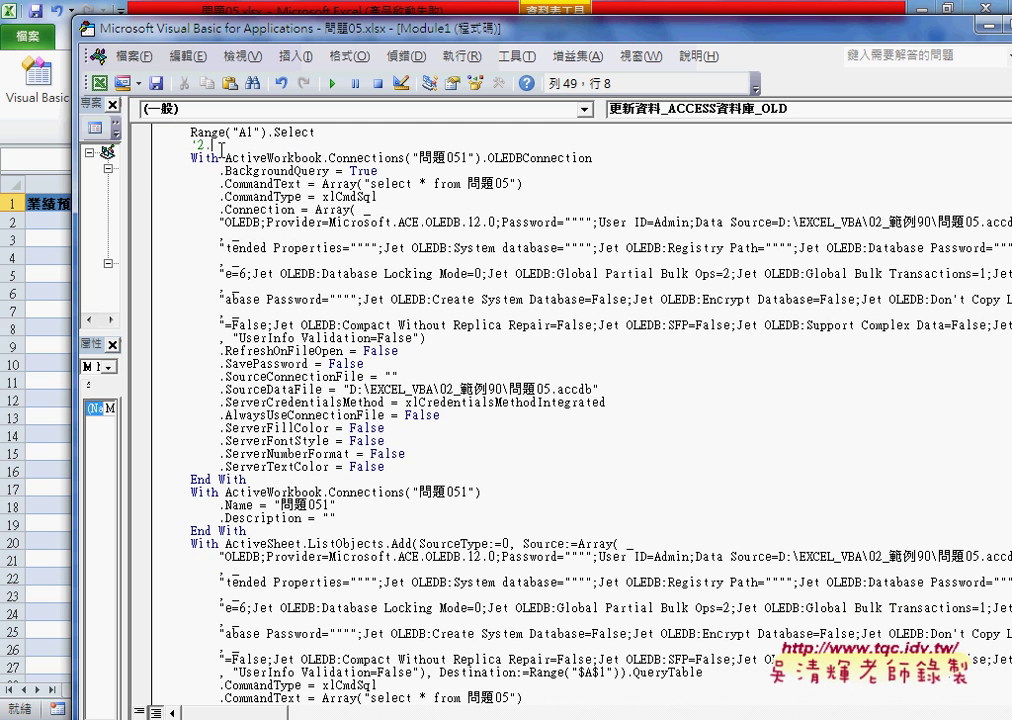
{"action": "left_click_drag", "start_coordinate": [191, 158], "coordinate": [405, 160]}
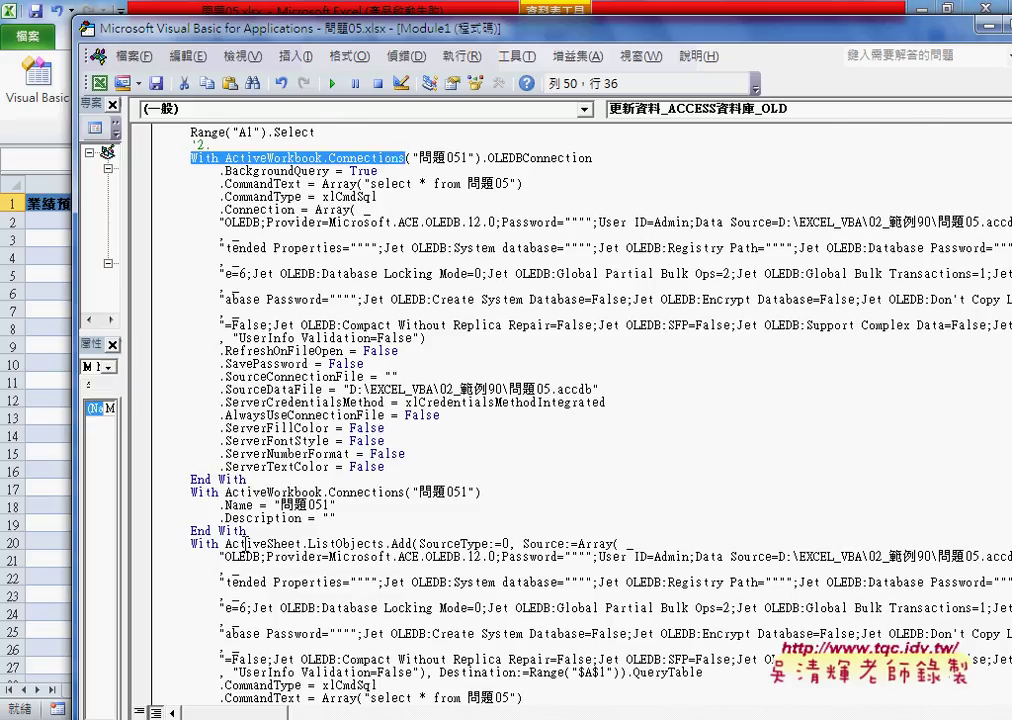
{"action": "scroll", "coordinate": [222, 452], "scroll_direction": "down", "scroll_amount": 2}
{"action": "left_click_drag", "start_coordinate": [188, 471], "coordinate": [226, 468]}
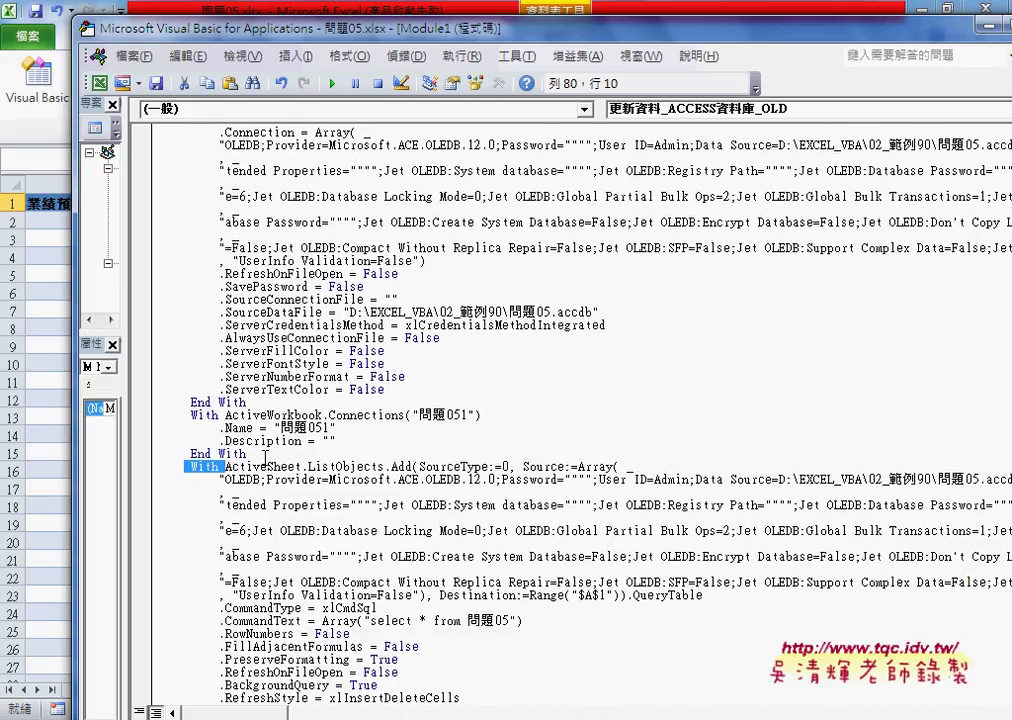
{"action": "scroll", "coordinate": [265, 457], "scroll_direction": "up", "scroll_amount": 3}
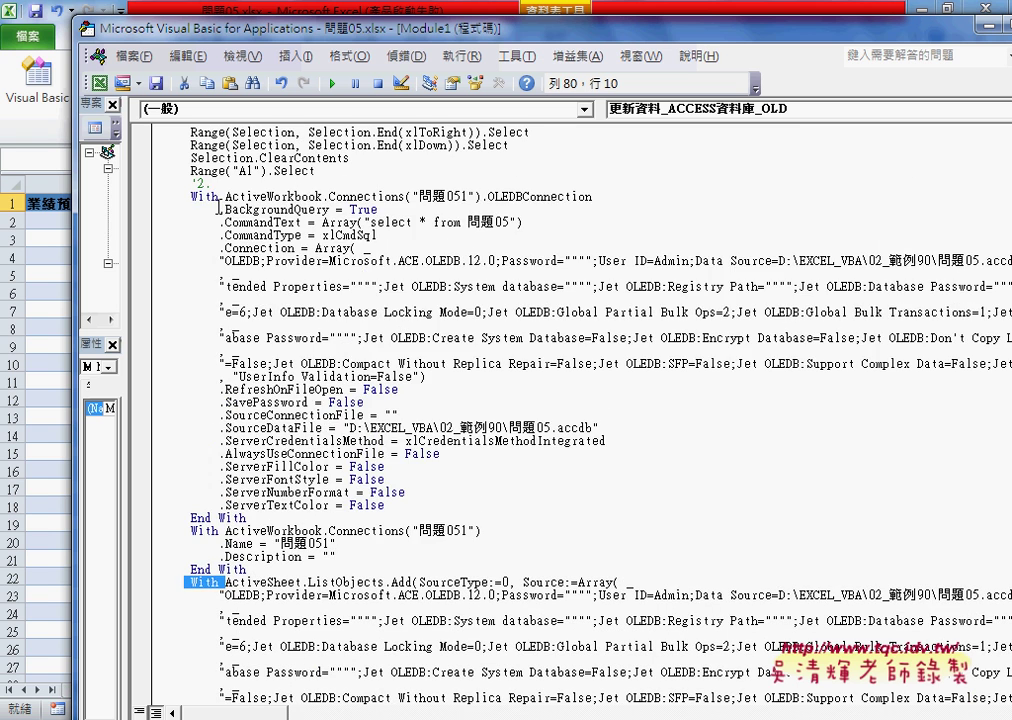
{"action": "left_click_drag", "start_coordinate": [190, 197], "coordinate": [355, 572]}
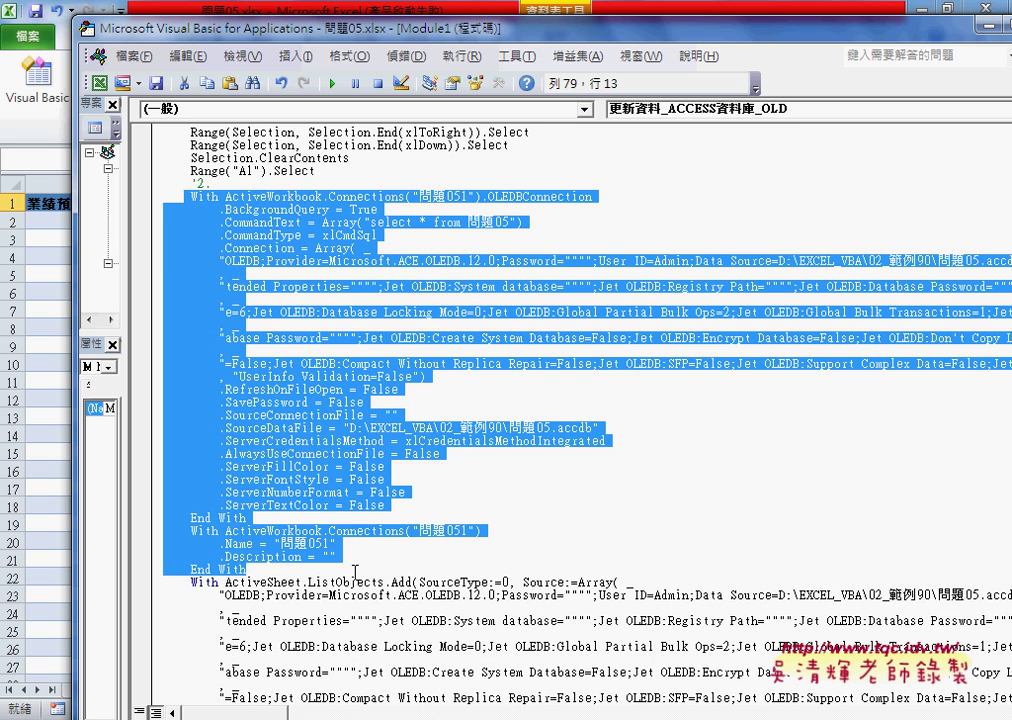
{"action": "scroll", "coordinate": [177, 234], "scroll_direction": "down", "scroll_amount": 2}
{"action": "scroll", "coordinate": [224, 383], "scroll_direction": "down", "scroll_amount": 3}
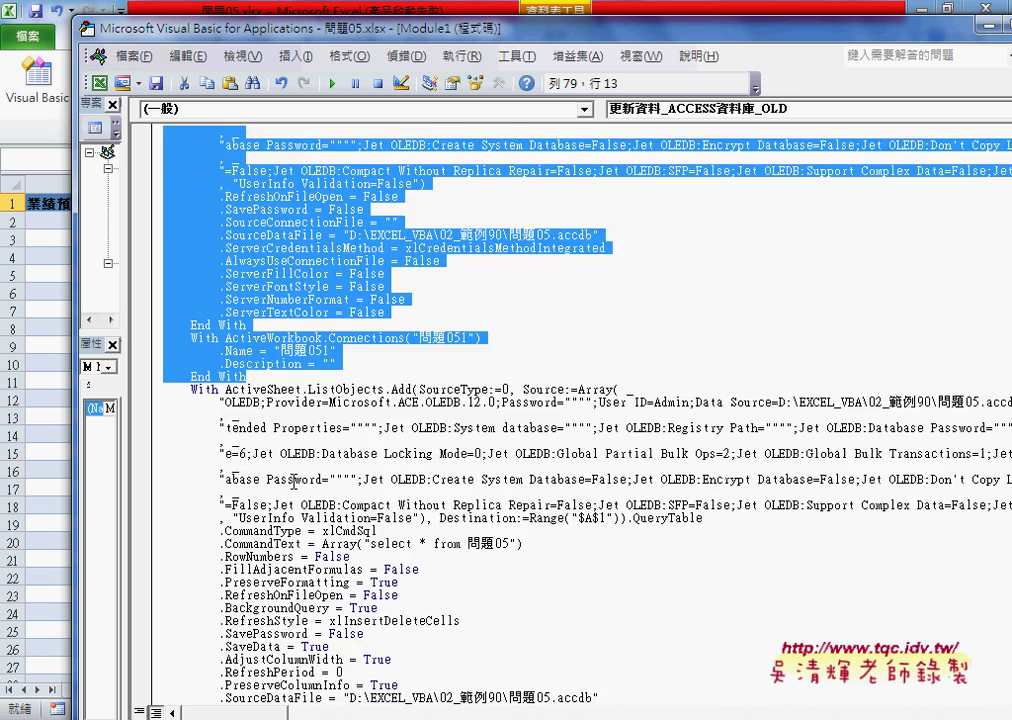
{"action": "scroll", "coordinate": [295, 481], "scroll_direction": "down", "scroll_amount": 2}
- Highlight the ListObjects.Add With block and the word ListObjects to explain the query-table code
{"action": "double_click", "coordinate": [203, 312]}
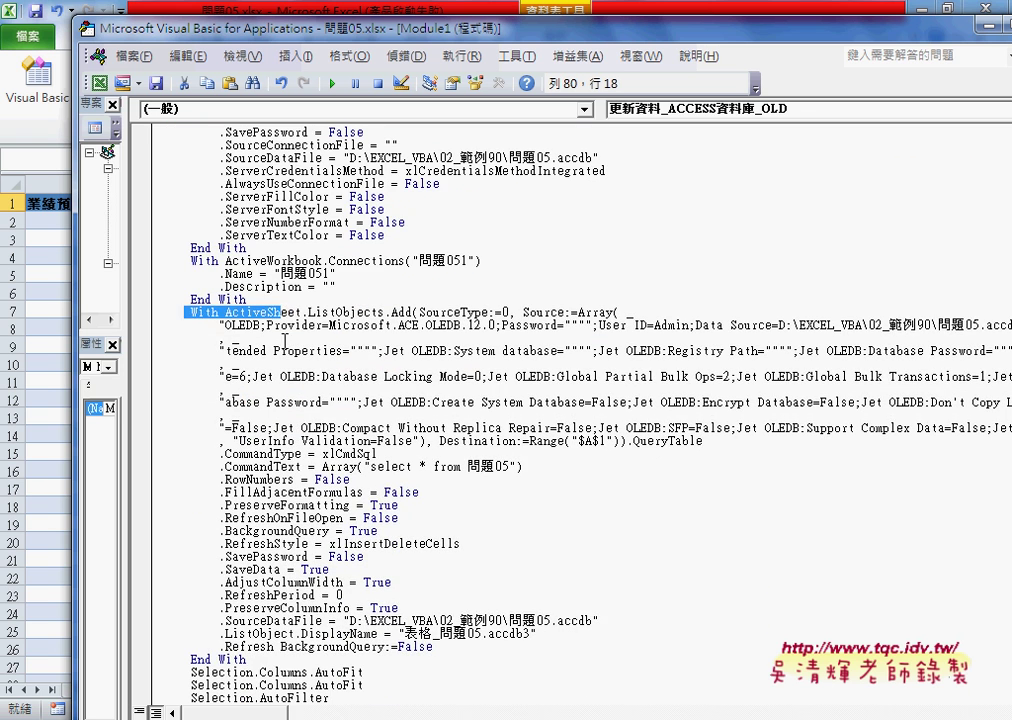
{"action": "mouse_move", "coordinate": [246, 659]}
{"action": "left_mouse_down"}
{"action": "mouse_move", "coordinate": [219, 659]}
{"action": "mouse_move", "coordinate": [162, 312]}
{"action": "left_mouse_up"}
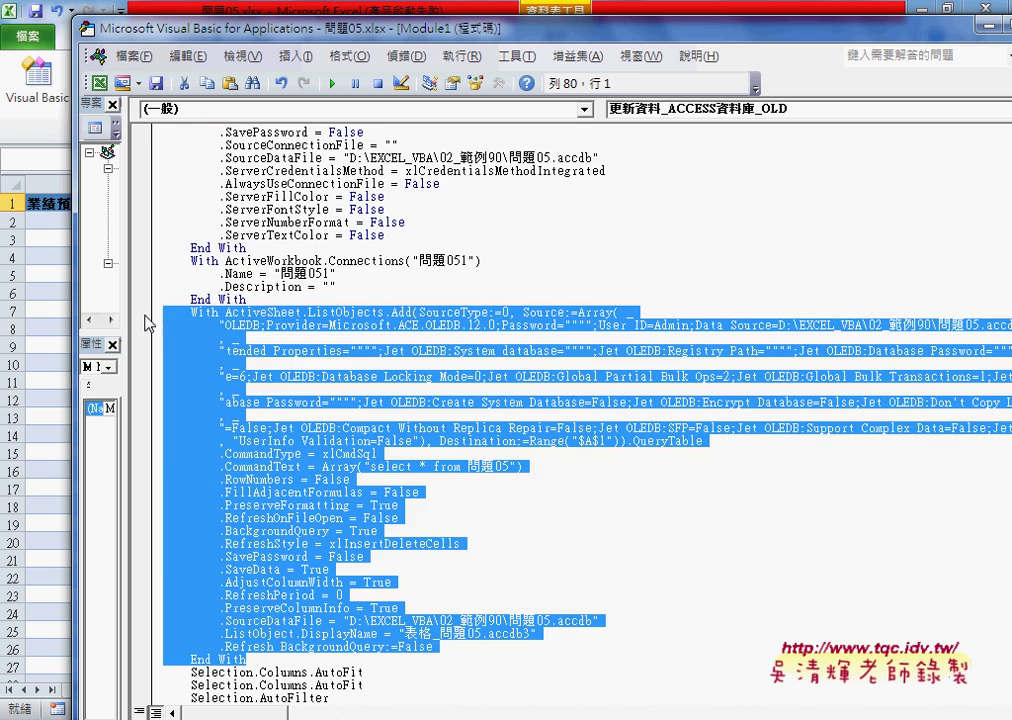
{"action": "scroll", "coordinate": [218, 326], "scroll_direction": "up", "scroll_amount": 3}
{"action": "scroll", "coordinate": [218, 326], "scroll_direction": "up", "scroll_amount": 4}
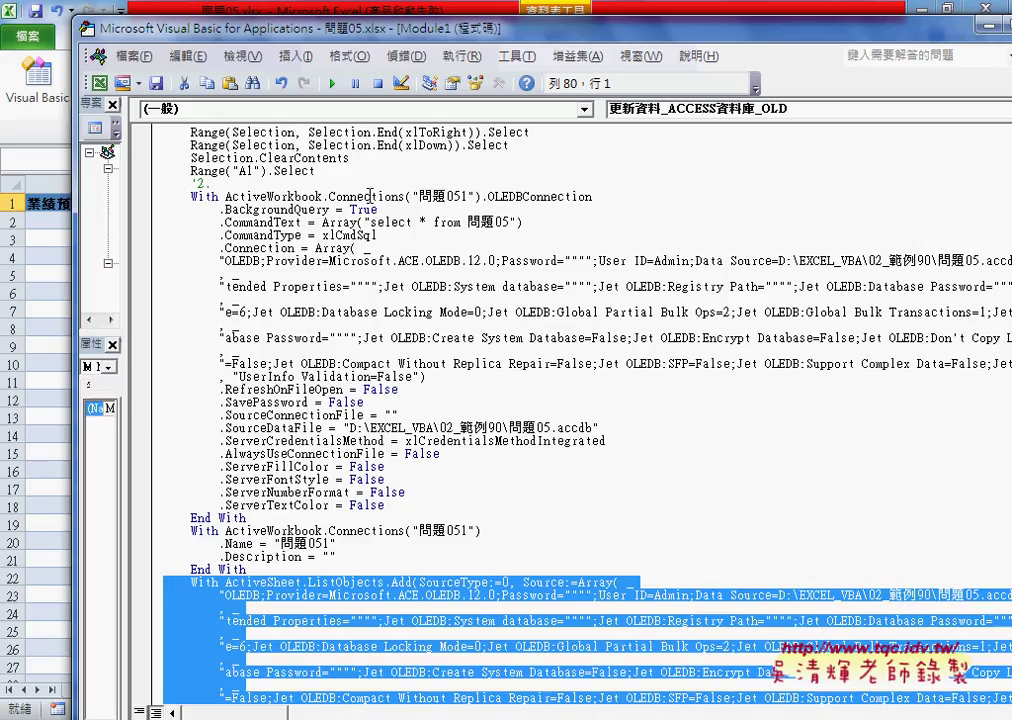
{"action": "scroll", "coordinate": [425, 350], "scroll_direction": "down", "scroll_amount": 3}
{"action": "left_click", "coordinate": [337, 467]}
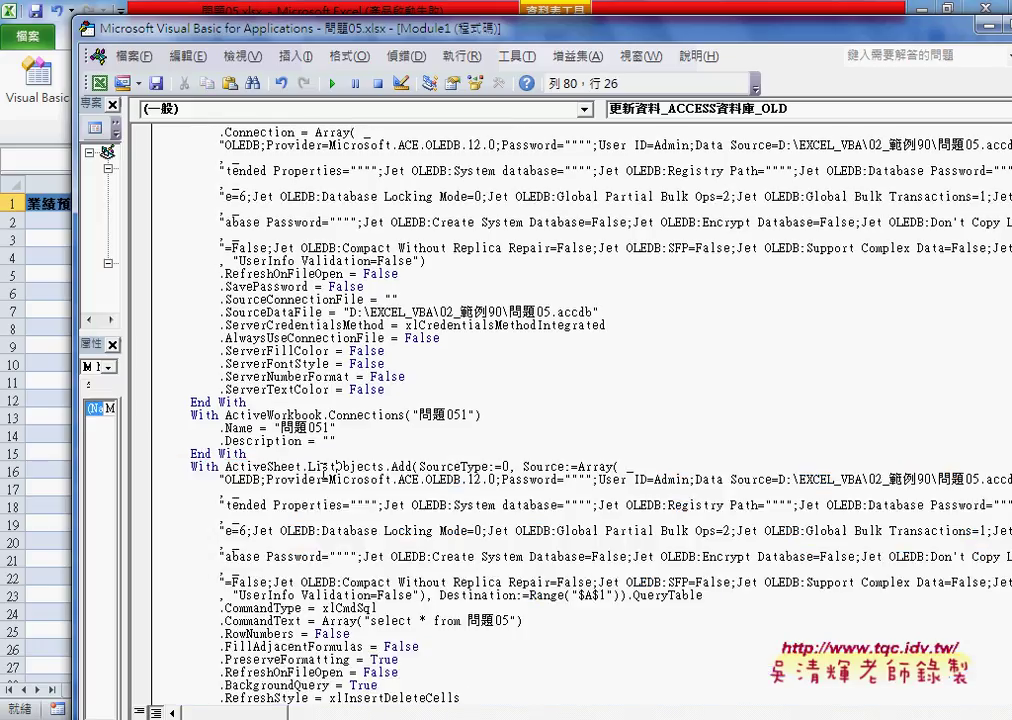
{"action": "left_click_drag", "start_coordinate": [308, 467], "coordinate": [386, 467]}
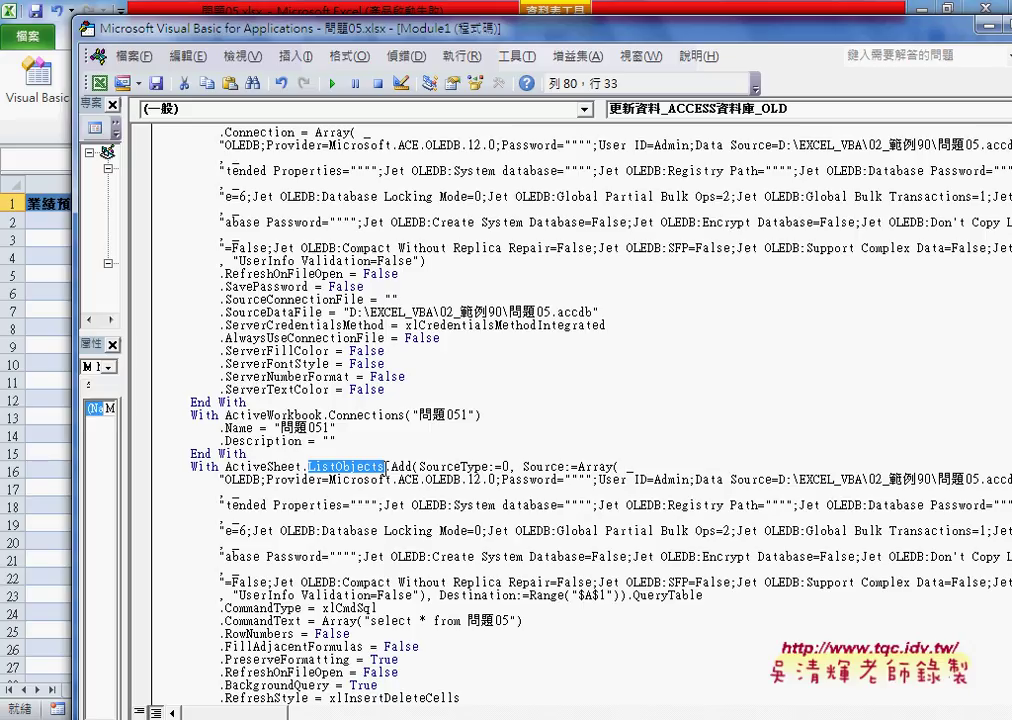
{"action": "scroll", "coordinate": [416, 458], "scroll_direction": "up", "scroll_amount": 1}
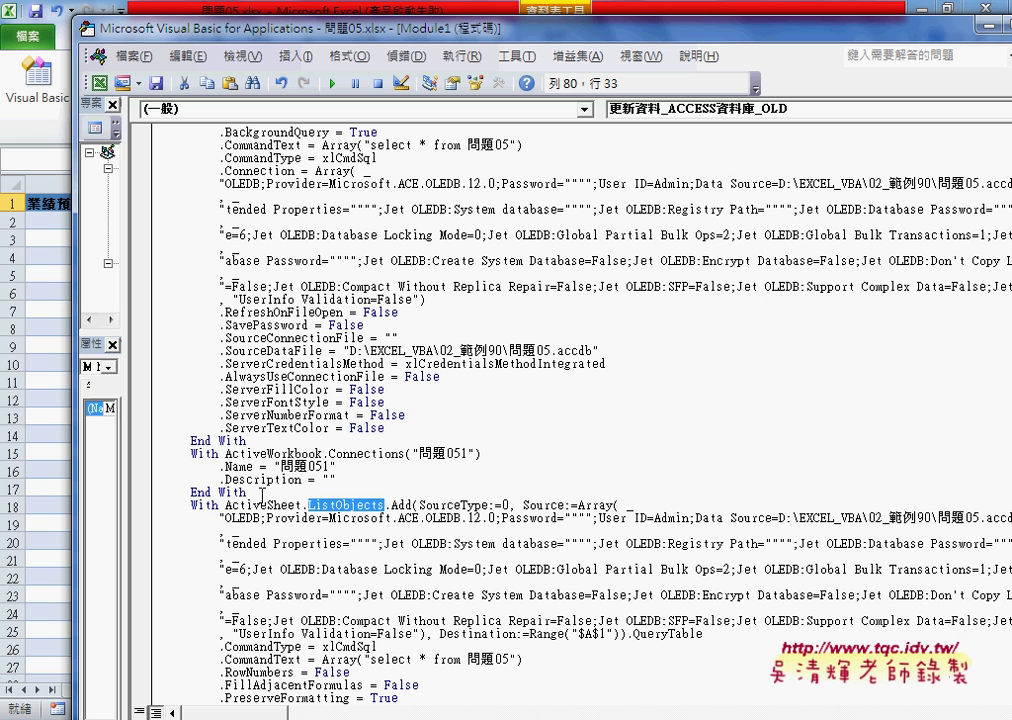